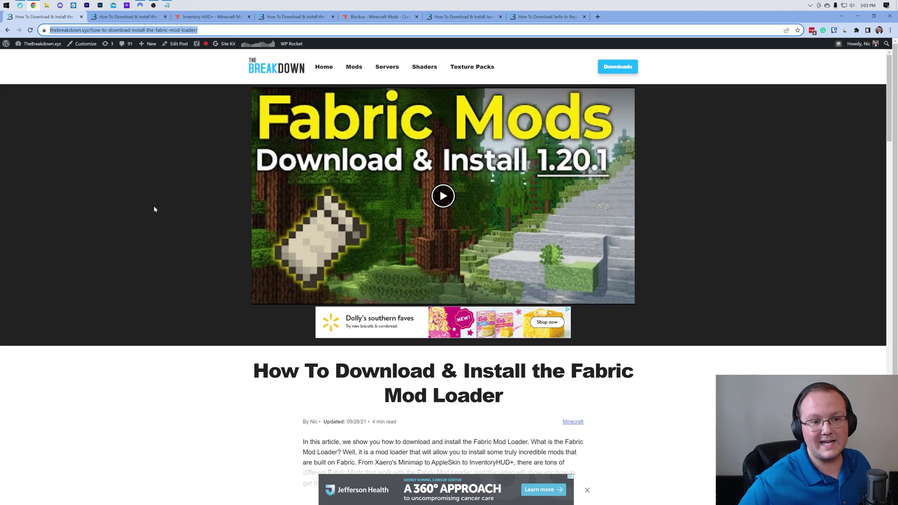
Follow the article's Fabric download link and download the universal jar of the Fabric installer, version 0.11.2.
{"action": "scroll", "coordinate": [597, 216], "scroll_direction": "down", "scroll_amount": 10}
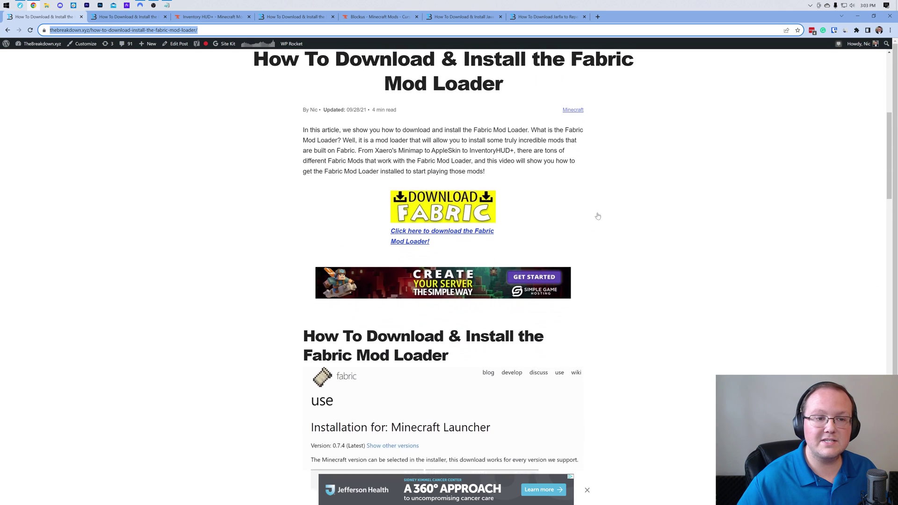
{"action": "scroll", "coordinate": [596, 209], "scroll_direction": "up", "scroll_amount": 5}
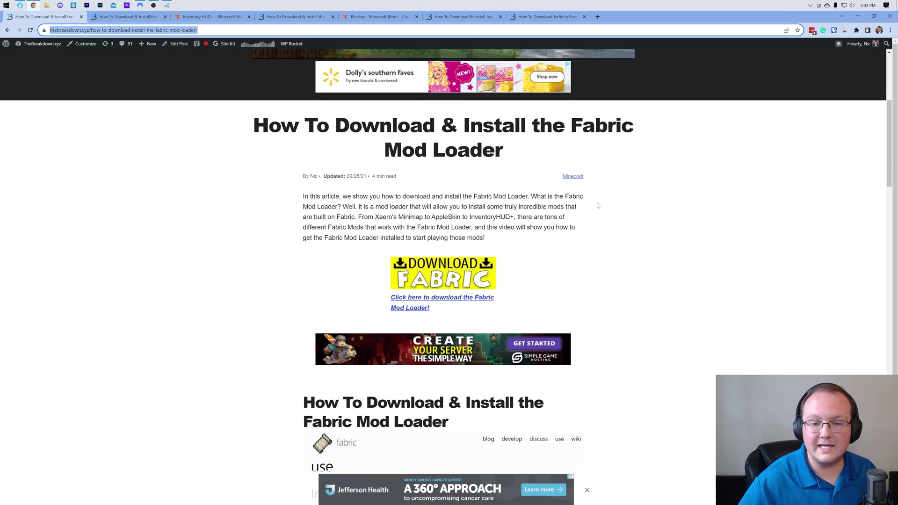
{"action": "scroll", "coordinate": [597, 207], "scroll_direction": "down", "scroll_amount": 9}
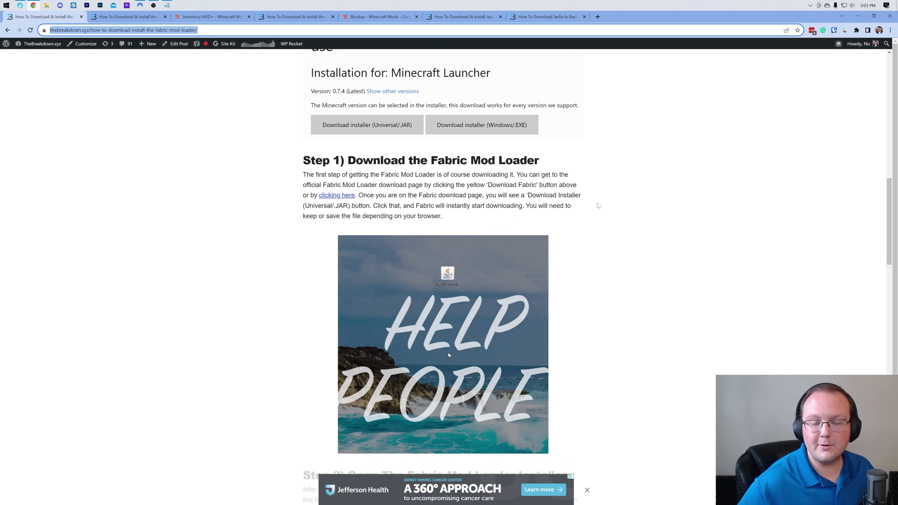
{"action": "scroll", "coordinate": [598, 206], "scroll_direction": "up", "scroll_amount": 7}
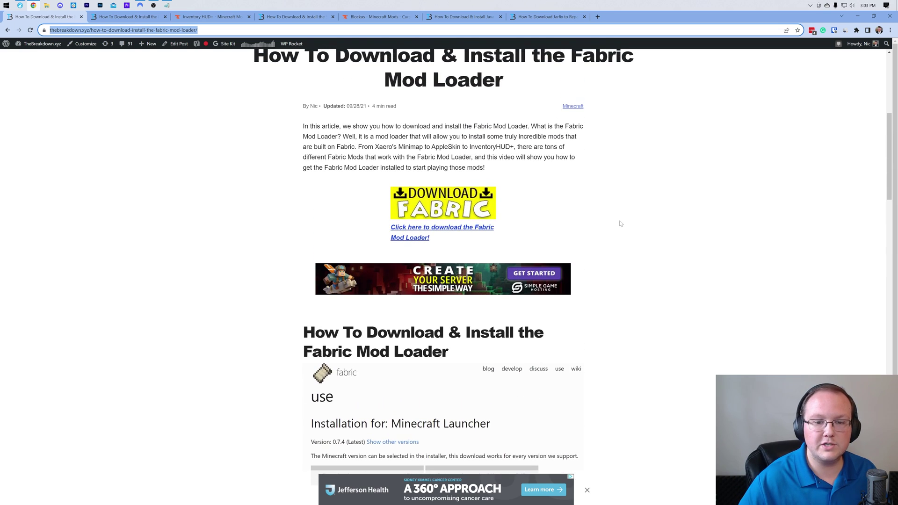
{"action": "left_click", "coordinate": [437, 207]}
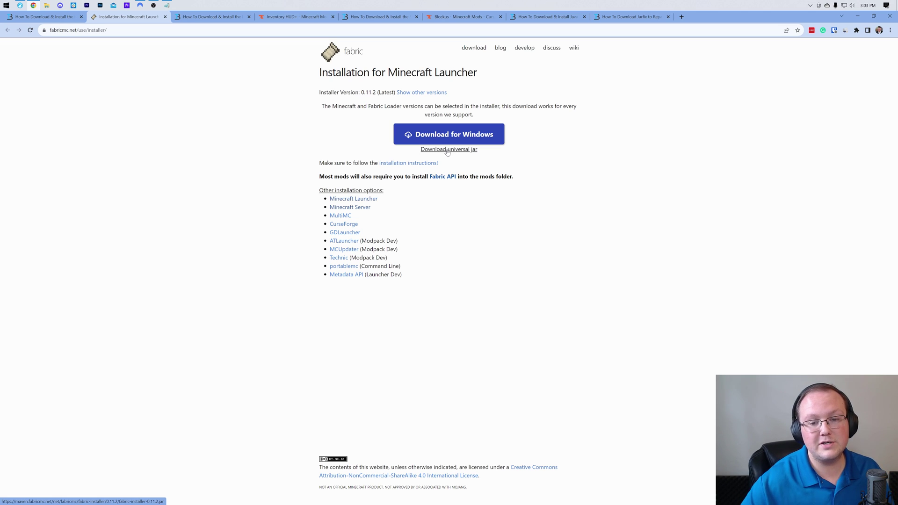
{"action": "left_click", "coordinate": [447, 150]}
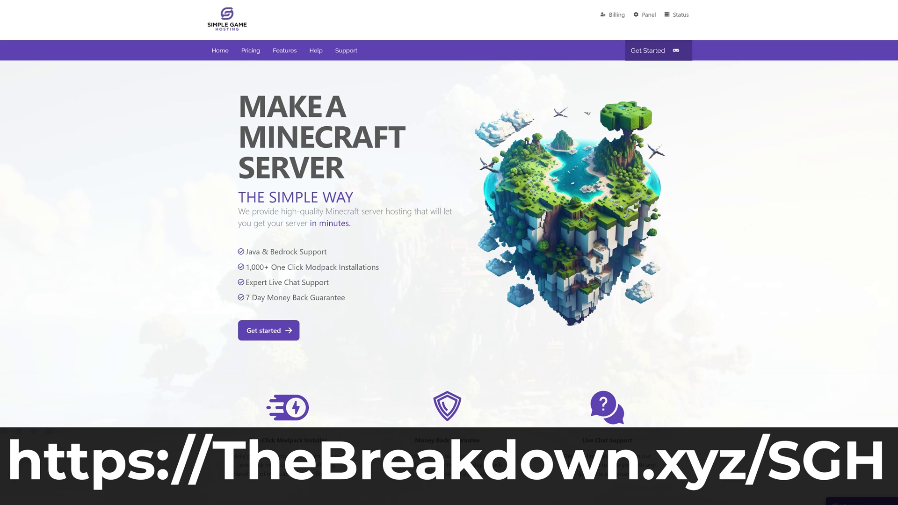
Look over the feature list on the Simple Game Hosting home page, including the one-click modpack installer.
{"action": "scroll", "coordinate": [333, 283], "scroll_direction": "down", "scroll_amount": 4}
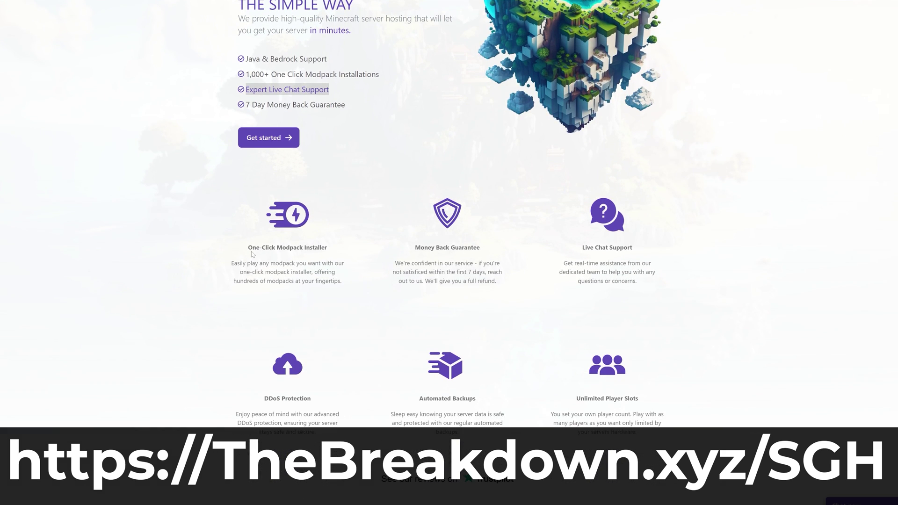
{"action": "left_click_drag", "start_coordinate": [282, 250], "coordinate": [329, 249]}
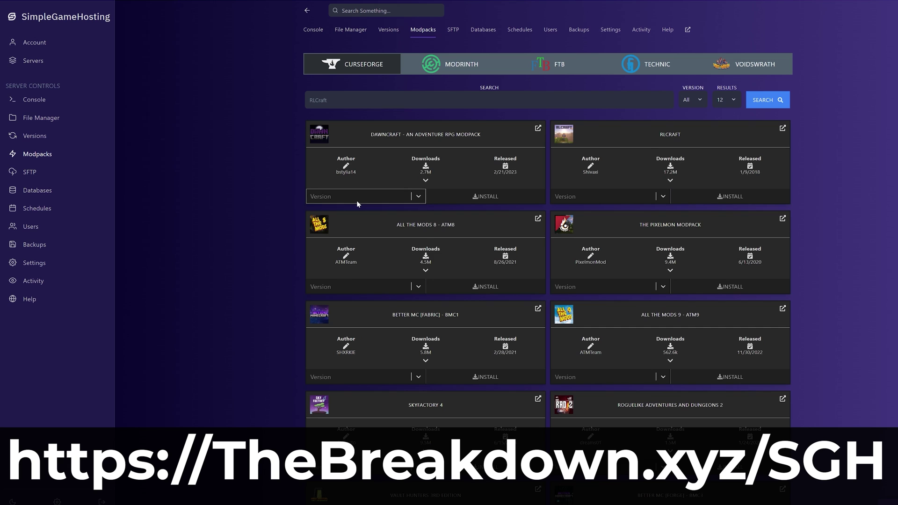
Choose version DawnCraft - 1.27_hf of the DawnCraft modpack for installation on the server.
{"action": "left_click", "coordinate": [356, 199]}
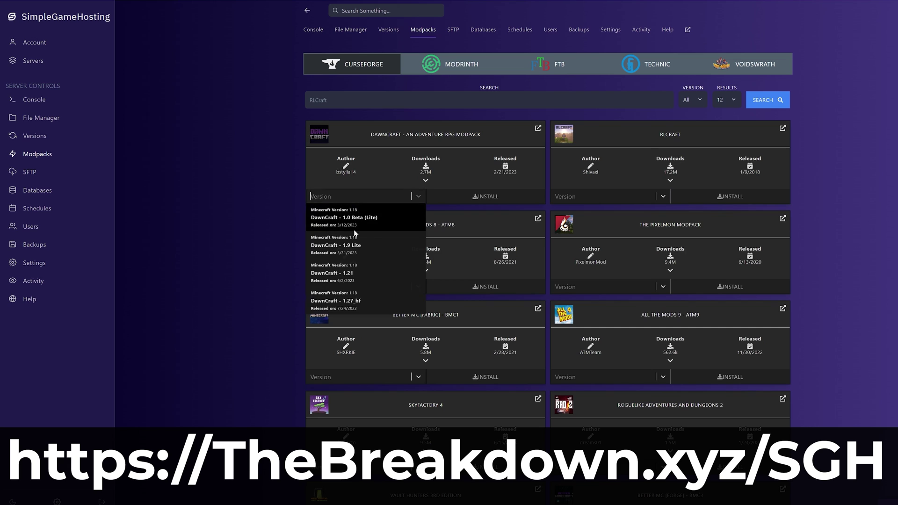
{"action": "left_click", "coordinate": [359, 304]}
{"action": "left_click", "coordinate": [465, 206]}
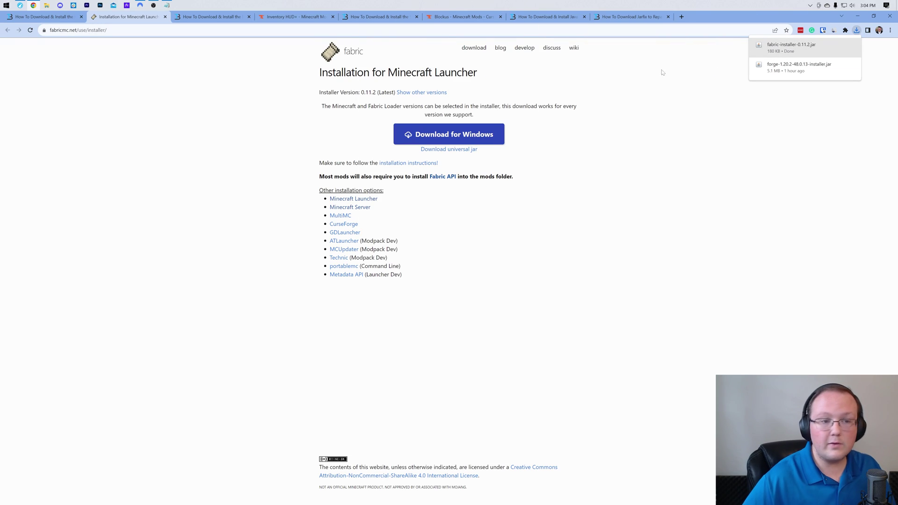
Download the Fabric API 0.89.2+1.20.2 file from CurseForge, starting from the FabricAPI article's download link.
{"action": "left_click", "coordinate": [199, 17]}
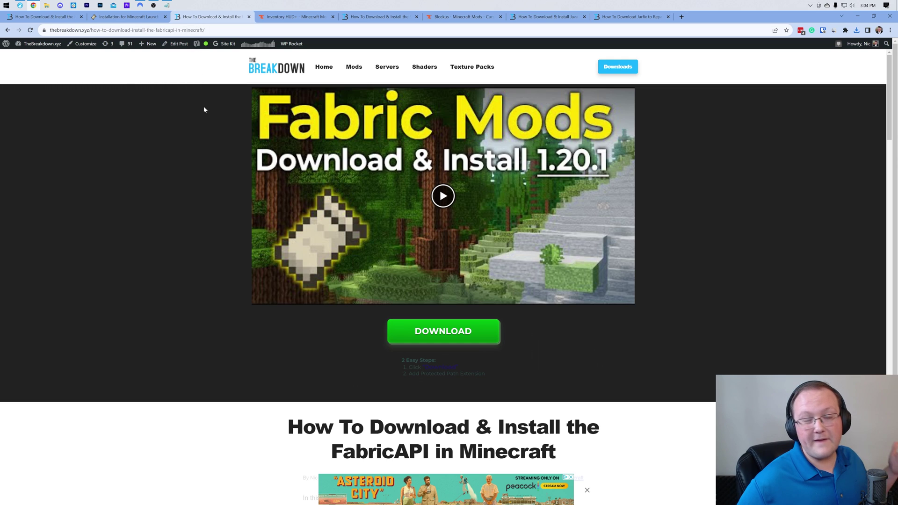
{"action": "scroll", "coordinate": [196, 111], "scroll_direction": "down", "scroll_amount": 6}
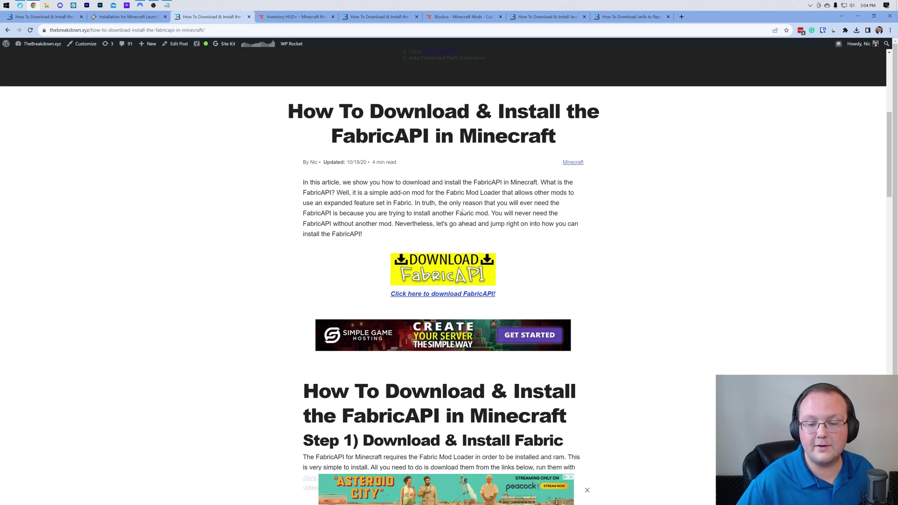
{"action": "scroll", "coordinate": [487, 219], "scroll_direction": "down", "scroll_amount": 1}
{"action": "left_click", "coordinate": [421, 231]}
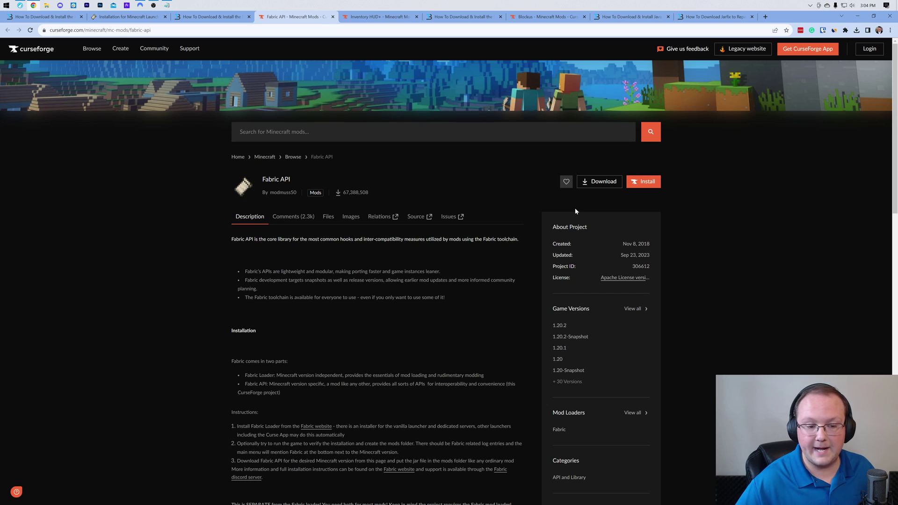
{"action": "left_click", "coordinate": [326, 216]}
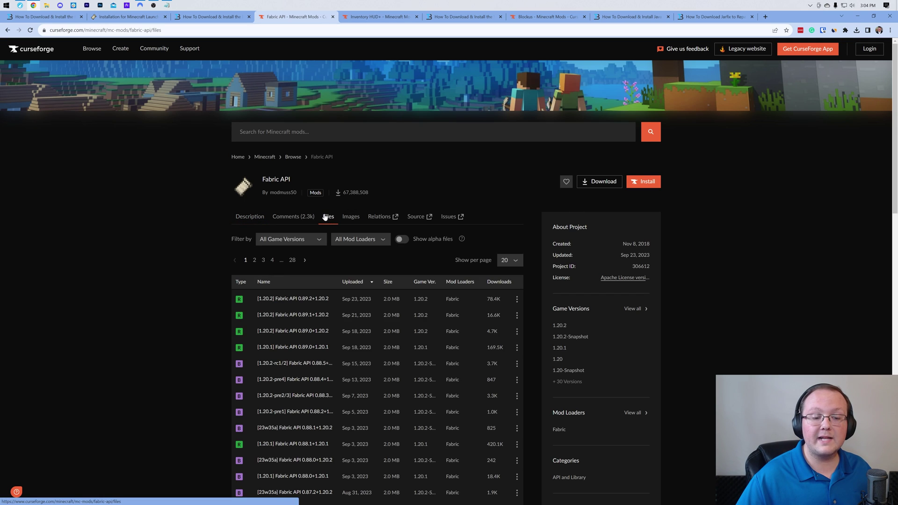
{"action": "scroll", "coordinate": [325, 217], "scroll_direction": "down", "scroll_amount": 2}
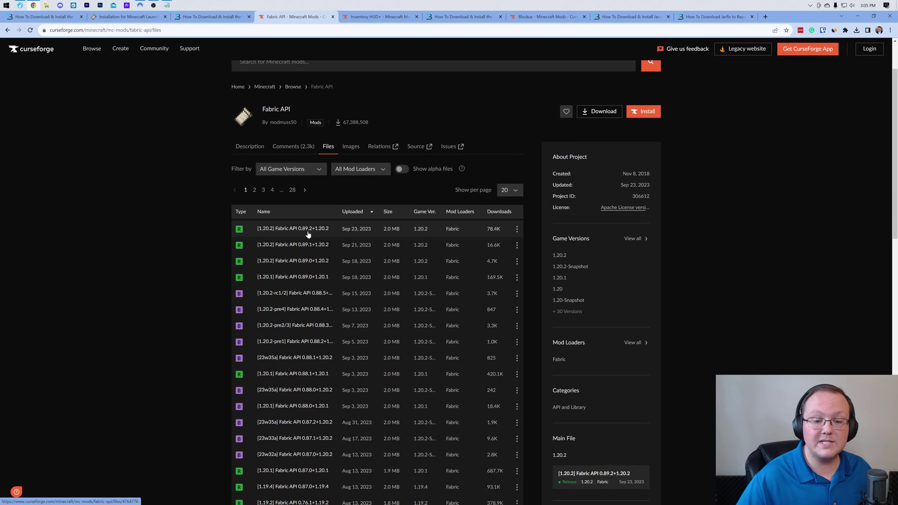
{"action": "left_click", "coordinate": [517, 231]}
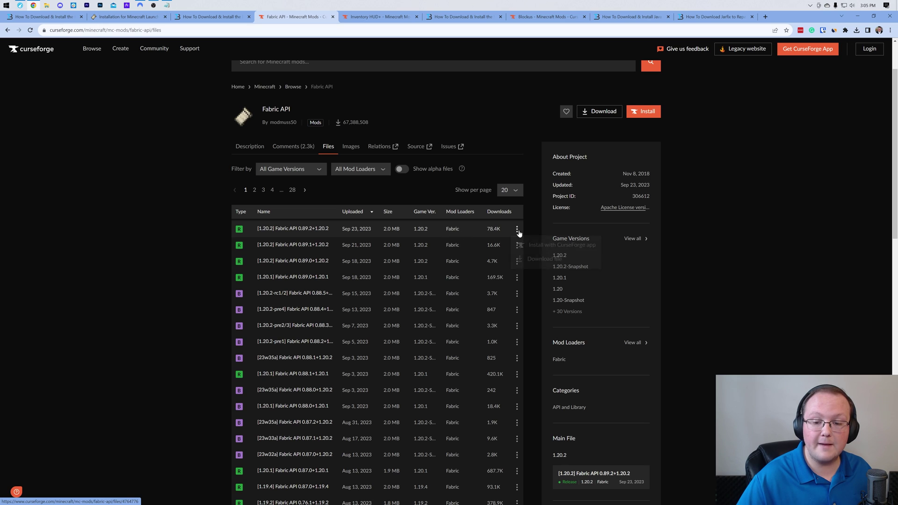
{"action": "left_click", "coordinate": [538, 260]}
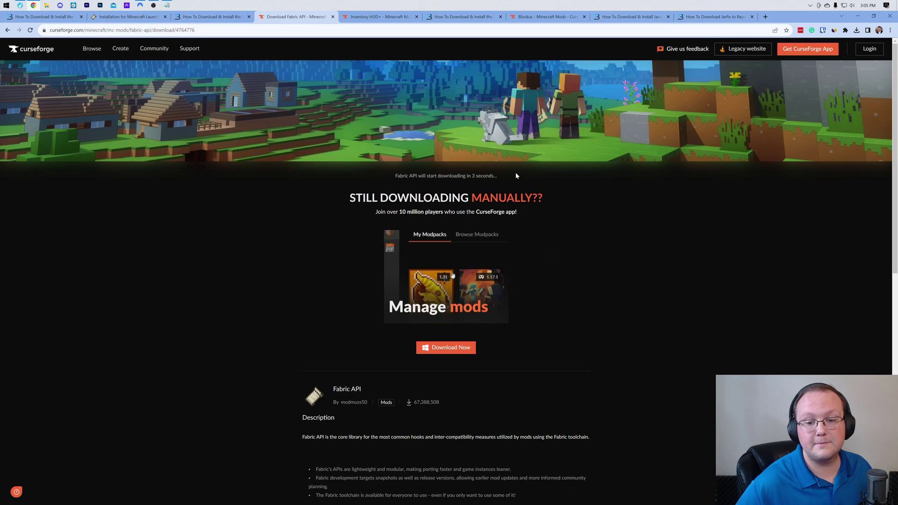
Download the Fabric 1.20.2 file of the Inventory HUD+ mod from its CurseForge file list.
{"action": "left_click", "coordinate": [386, 17]}
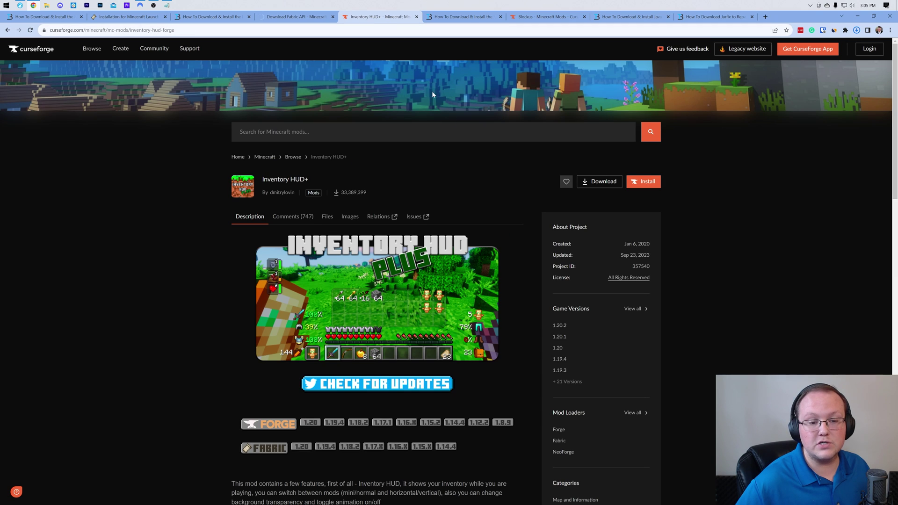
{"action": "scroll", "coordinate": [528, 204], "scroll_direction": "down", "scroll_amount": 3}
{"action": "scroll", "coordinate": [529, 205], "scroll_direction": "up", "scroll_amount": 2}
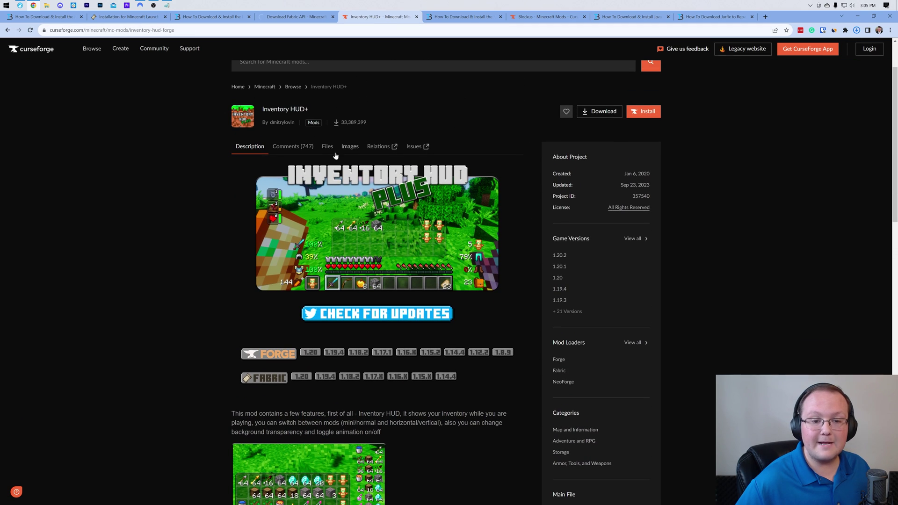
{"action": "left_click", "coordinate": [327, 147]}
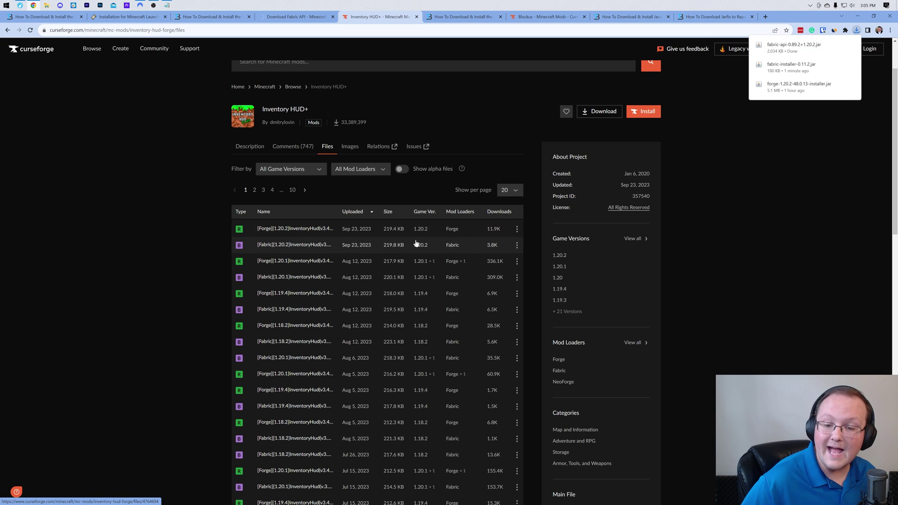
{"action": "left_click", "coordinate": [517, 244]}
{"action": "left_click", "coordinate": [527, 279]}
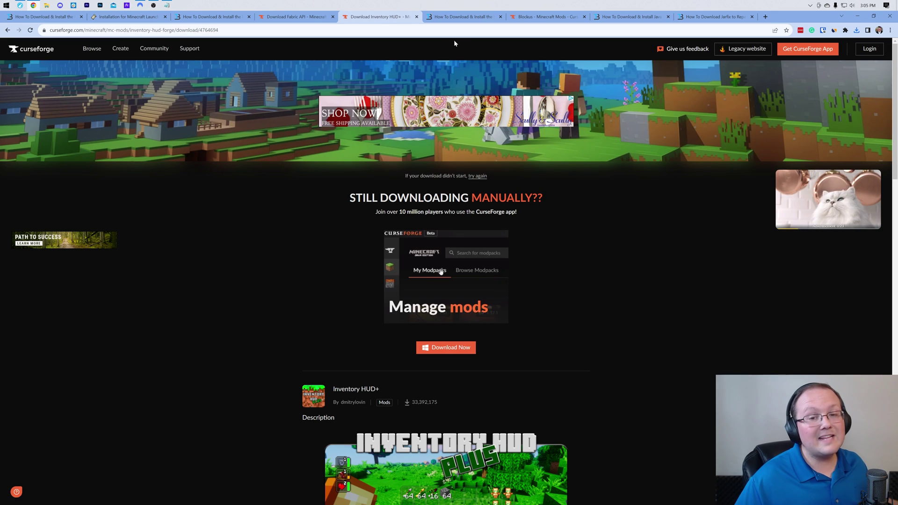
Download spark 1.10.54 (Fabric 1.20.2) from CurseForge, starting from the Spark article's download link.
{"action": "left_click", "coordinate": [457, 17]}
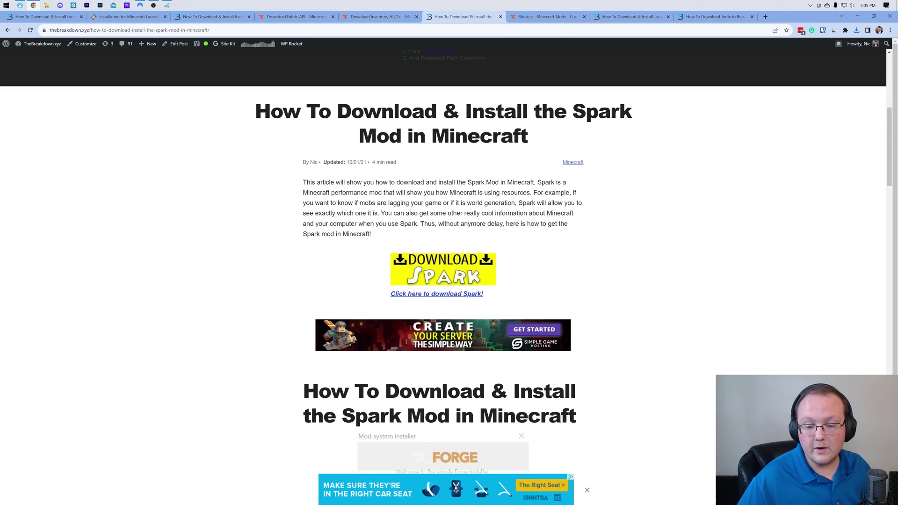
{"action": "left_click", "coordinate": [439, 254]}
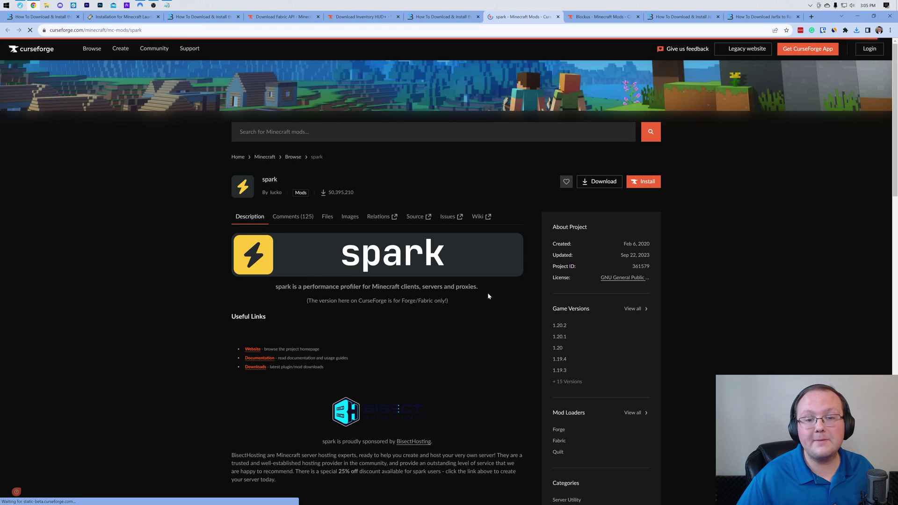
{"action": "left_click", "coordinate": [327, 217]}
{"action": "scroll", "coordinate": [333, 229], "scroll_direction": "down", "scroll_amount": 1}
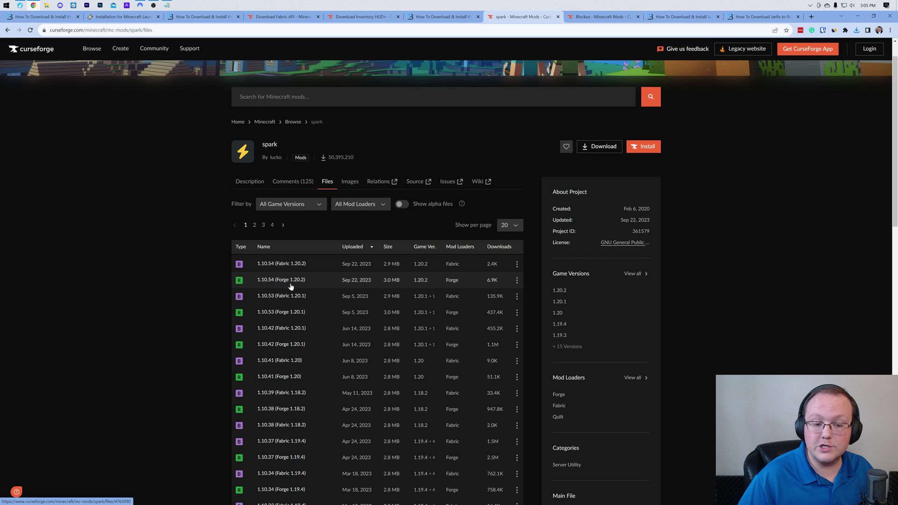
{"action": "left_click", "coordinate": [519, 265]}
{"action": "left_click", "coordinate": [542, 294]}
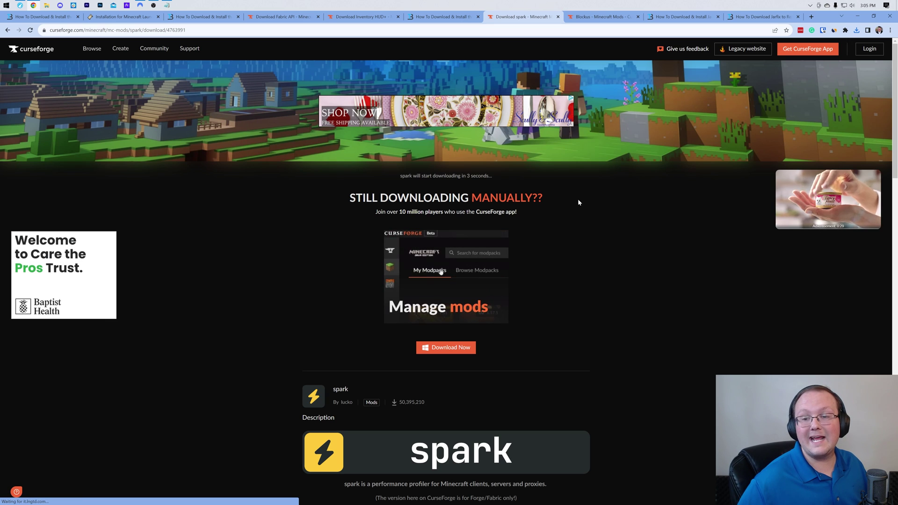
Review the added blocks on the Blockus mod page and download the Blockus 2.7.7+1.20.2 file.
{"action": "left_click", "coordinate": [601, 17]}
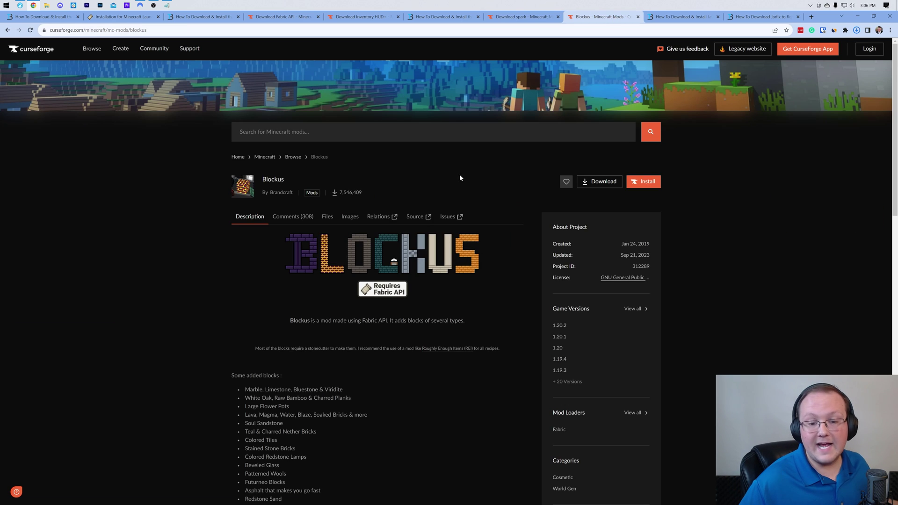
{"action": "scroll", "coordinate": [421, 201], "scroll_direction": "down", "scroll_amount": 2}
{"action": "scroll", "coordinate": [379, 231], "scroll_direction": "down", "scroll_amount": 2}
{"action": "left_click_drag", "start_coordinate": [300, 257], "coordinate": [293, 395]}
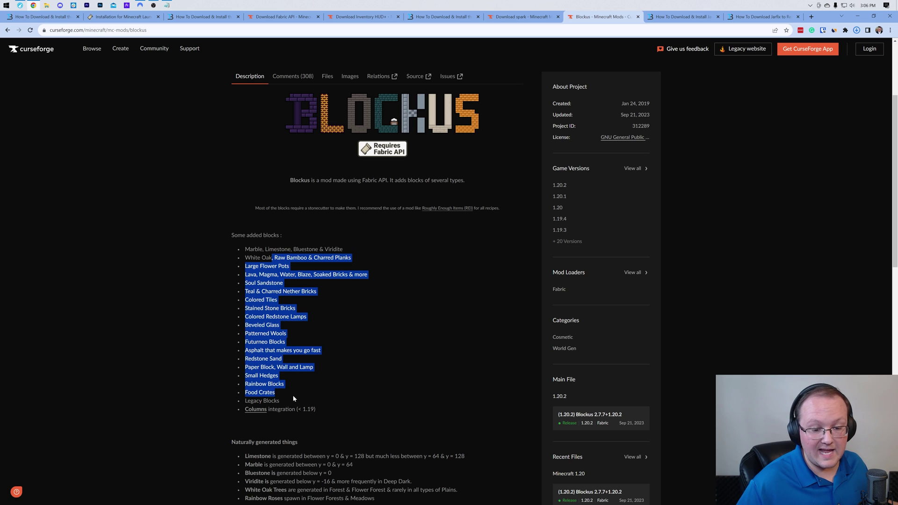
{"action": "left_click", "coordinate": [294, 398]}
{"action": "scroll", "coordinate": [298, 360], "scroll_direction": "up", "scroll_amount": 2}
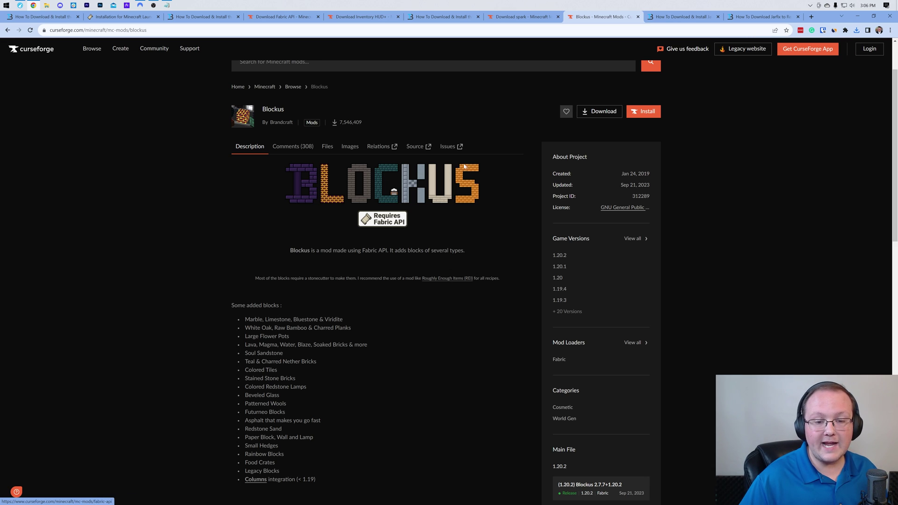
{"action": "left_click", "coordinate": [335, 148]}
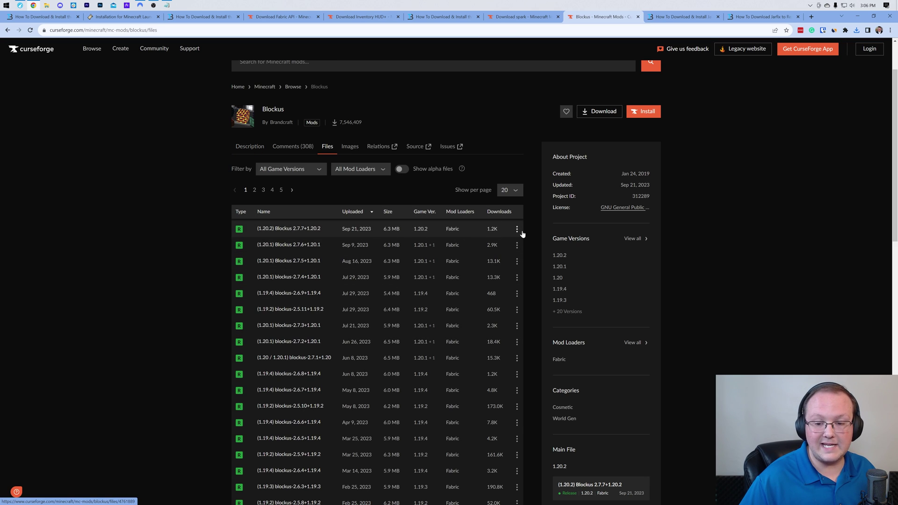
{"action": "left_click", "coordinate": [517, 229]}
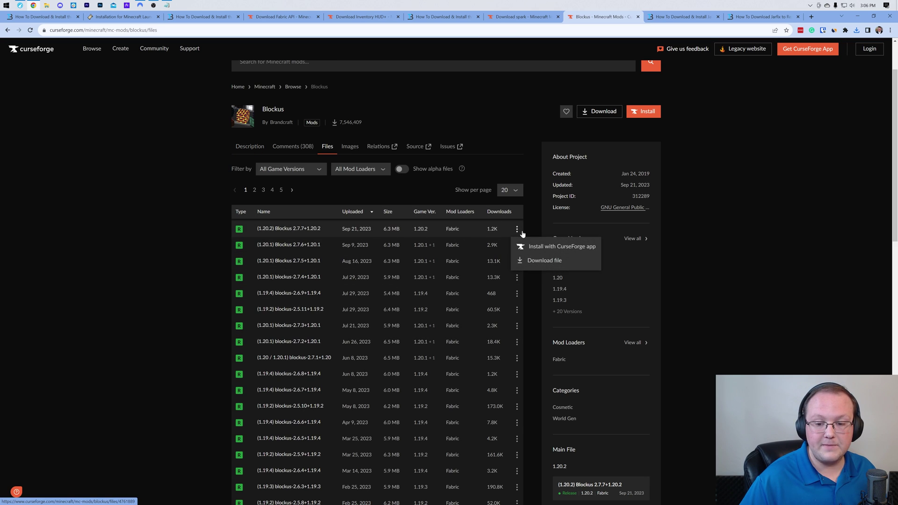
{"action": "left_click", "coordinate": [534, 266]}
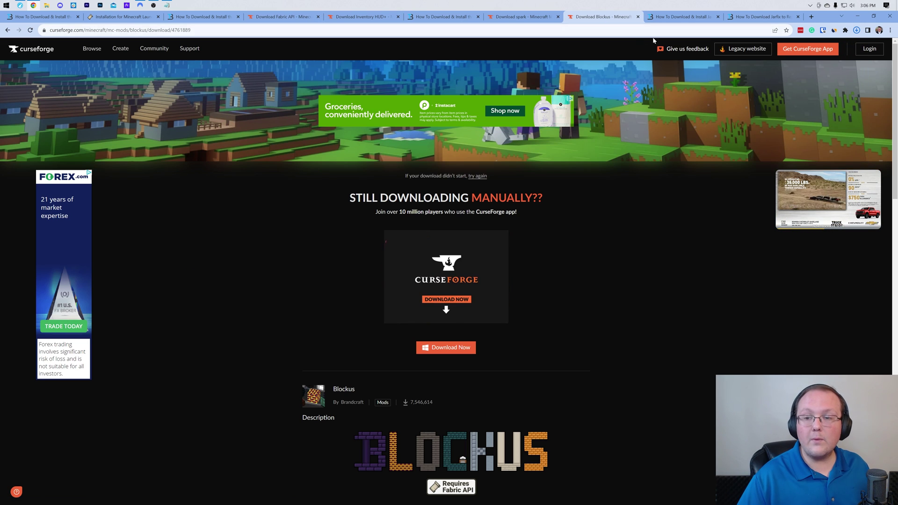
Minimize the browser and move the five downloaded jar files from the Downloads folder to the desktop.
{"action": "left_click", "coordinate": [664, 17]}
{"action": "left_click", "coordinate": [855, 19]}
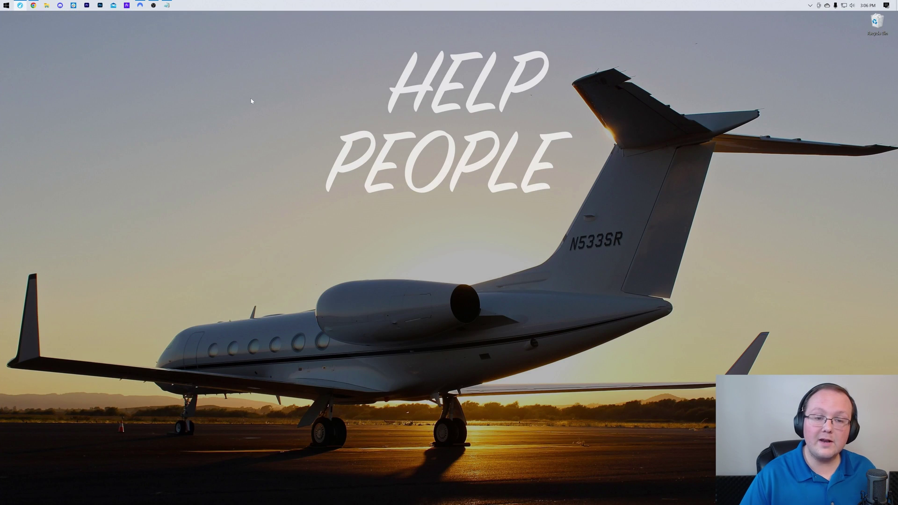
{"action": "left_click", "coordinate": [48, 5]}
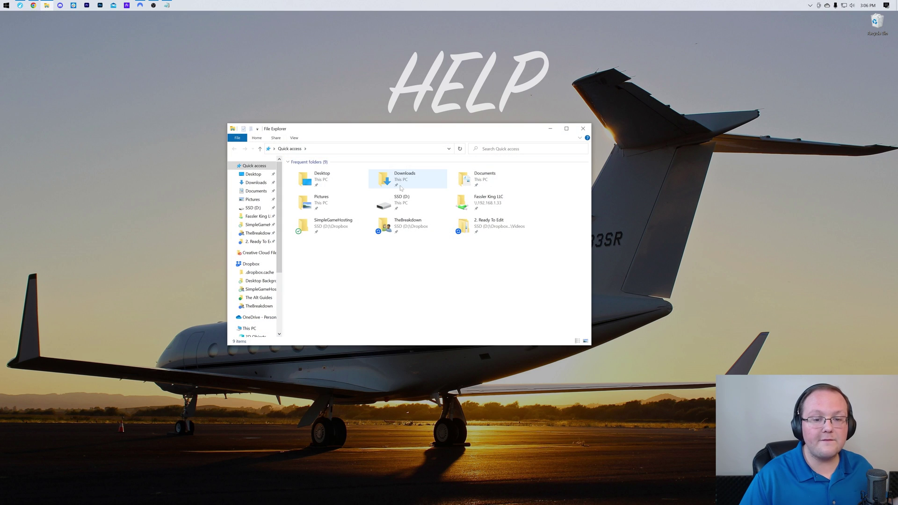
{"action": "left_click", "coordinate": [405, 186]}
{"action": "double_click", "coordinate": [405, 186]}
{"action": "left_click_drag", "start_coordinate": [397, 240], "coordinate": [260, 70]}
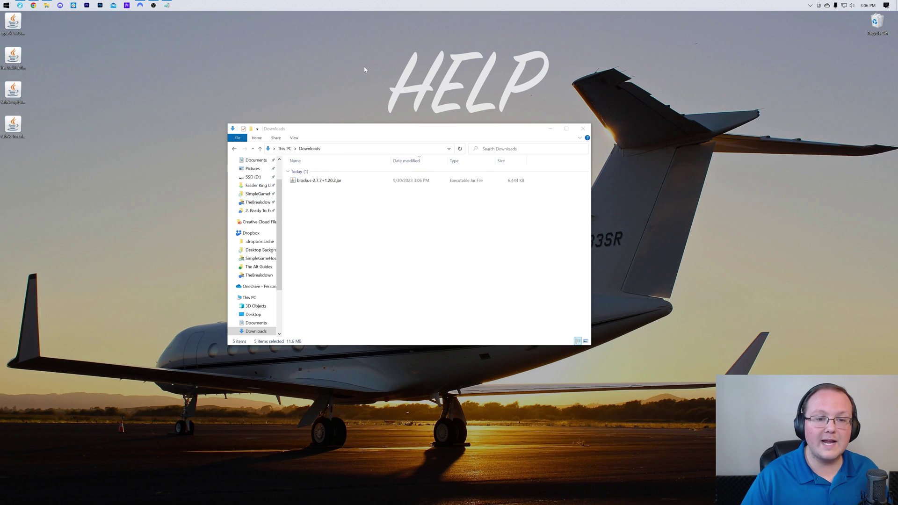
{"action": "left_click", "coordinate": [583, 128]}
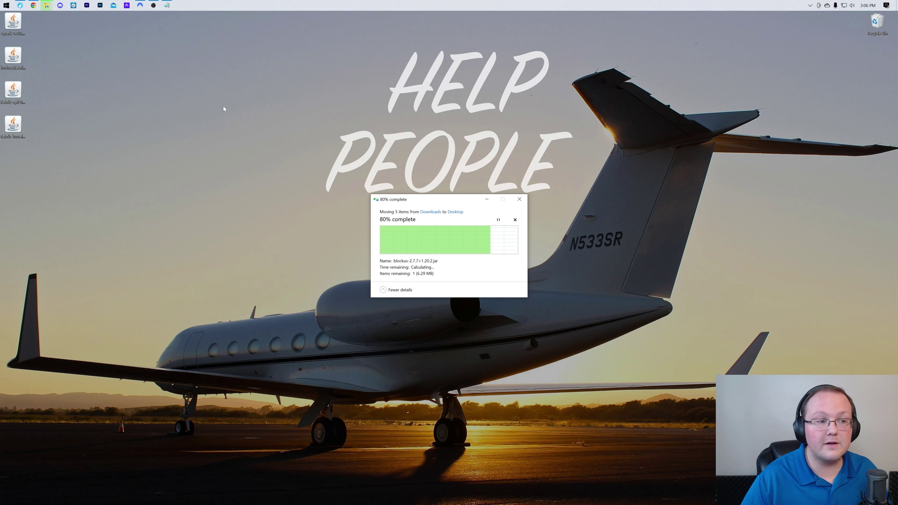
Arrange the jar files on the desktop so the Fabric installer stands apart from a two-by-two block of Fabric API, spark, Blockus and Inventory HUD+.
{"action": "left_click_drag", "start_coordinate": [37, 23], "coordinate": [126, 124]}
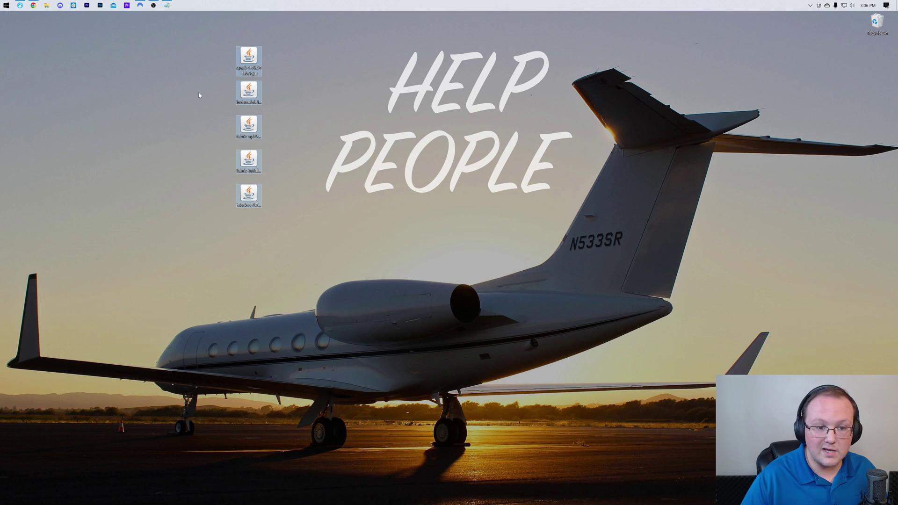
{"action": "left_click_drag", "start_coordinate": [236, 66], "coordinate": [333, 66]}
{"action": "left_click_drag", "start_coordinate": [243, 93], "coordinate": [335, 92]}
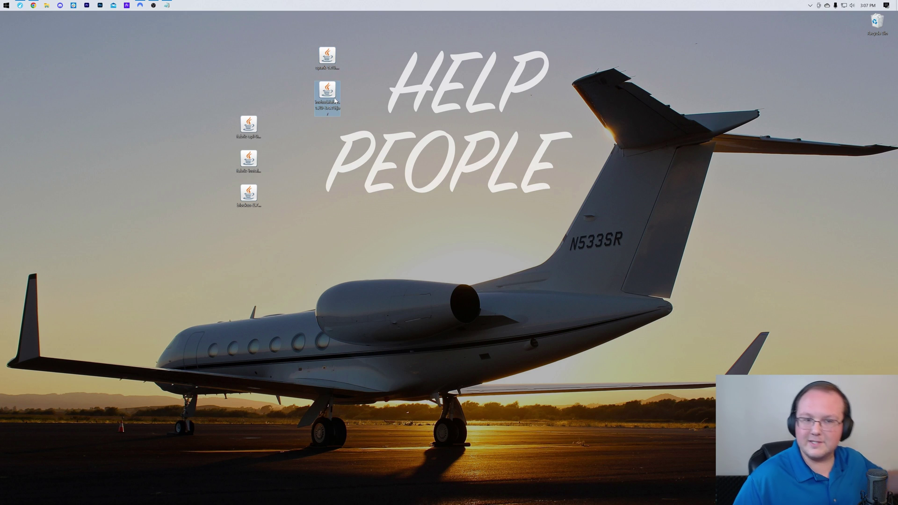
{"action": "left_click_drag", "start_coordinate": [246, 125], "coordinate": [300, 55]}
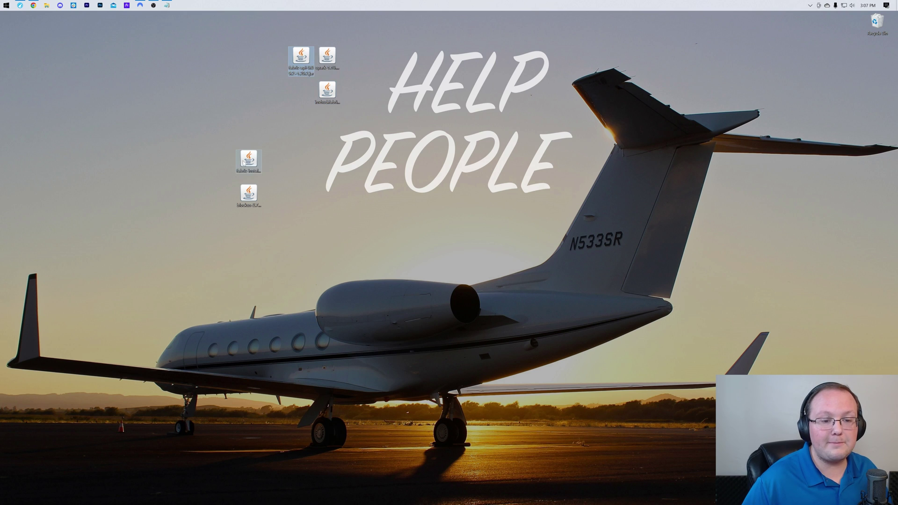
{"action": "left_click_drag", "start_coordinate": [243, 162], "coordinate": [218, 59]}
{"action": "left_click_drag", "start_coordinate": [248, 199], "coordinate": [300, 89]}
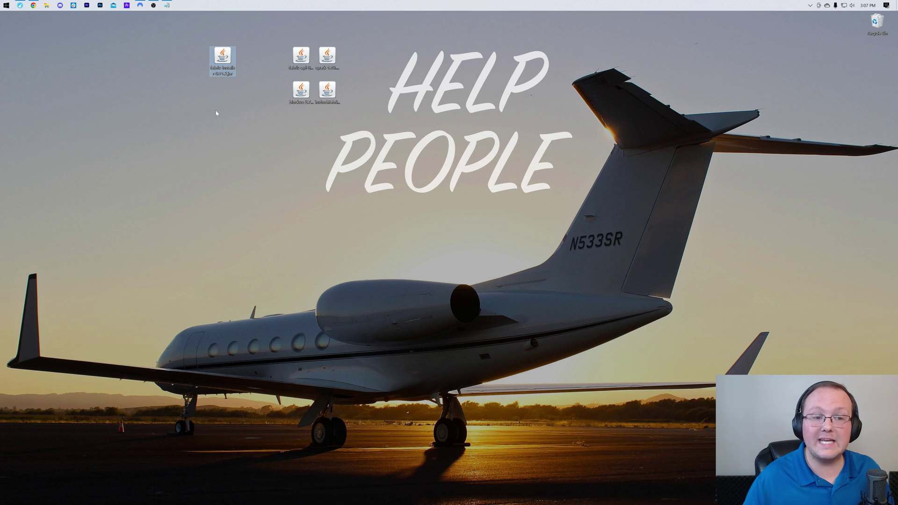
{"action": "right_click", "coordinate": [216, 50]}
{"action": "left_click", "coordinate": [238, 100]}
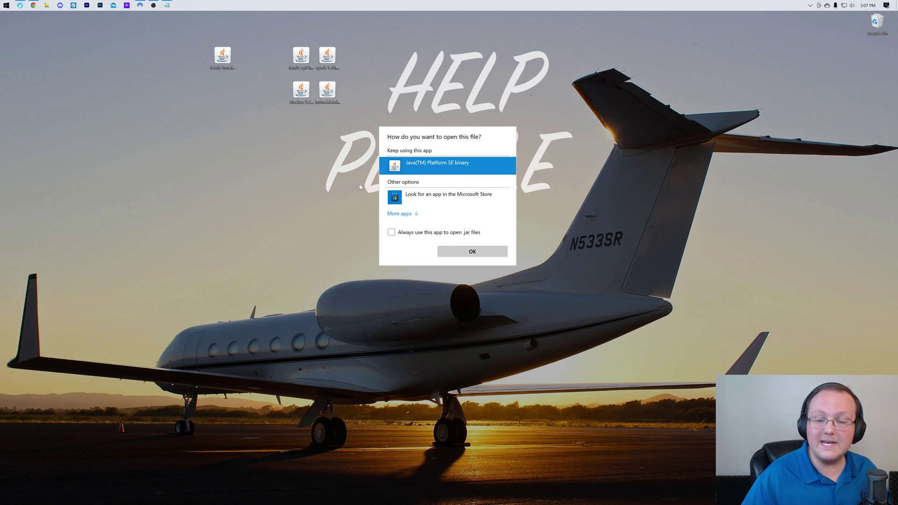
{"action": "left_click", "coordinate": [197, 159]}
Switch to Chrome and review the guide on downloading and installing Java for Minecraft mods, including its table of contents.
{"action": "left_click", "coordinate": [33, 5]}
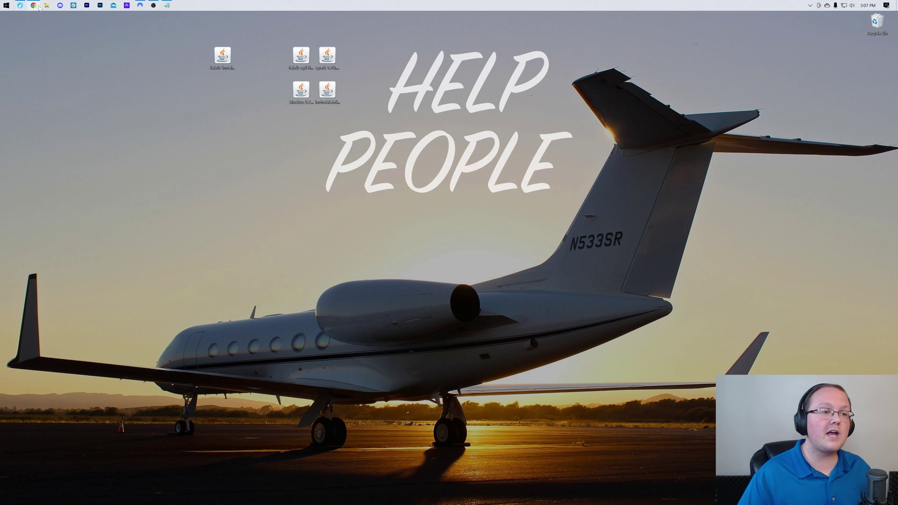
{"action": "scroll", "coordinate": [184, 211], "scroll_direction": "down", "scroll_amount": 3}
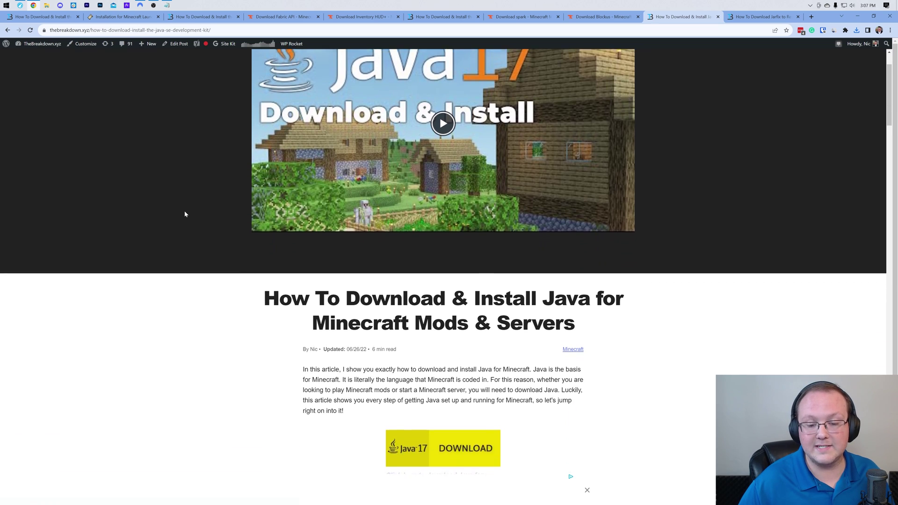
{"action": "left_click_drag", "start_coordinate": [312, 254], "coordinate": [469, 257]}
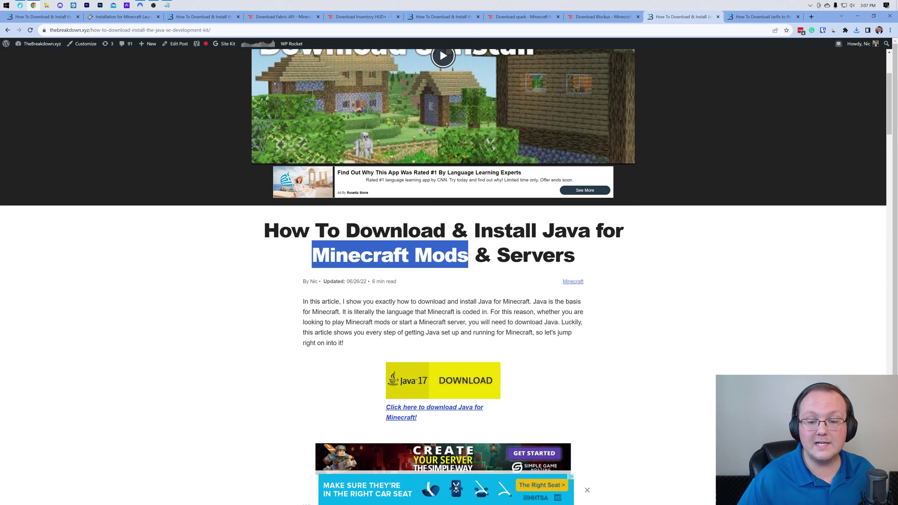
{"action": "scroll", "coordinate": [644, 282], "scroll_direction": "up", "scroll_amount": 3}
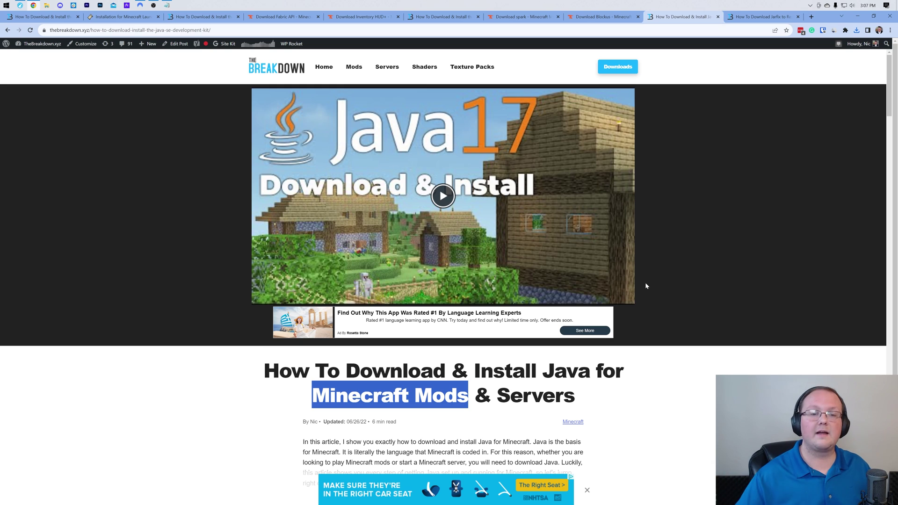
{"action": "scroll", "coordinate": [491, 159], "scroll_direction": "down", "scroll_amount": 6}
{"action": "scroll", "coordinate": [416, 154], "scroll_direction": "down", "scroll_amount": 6}
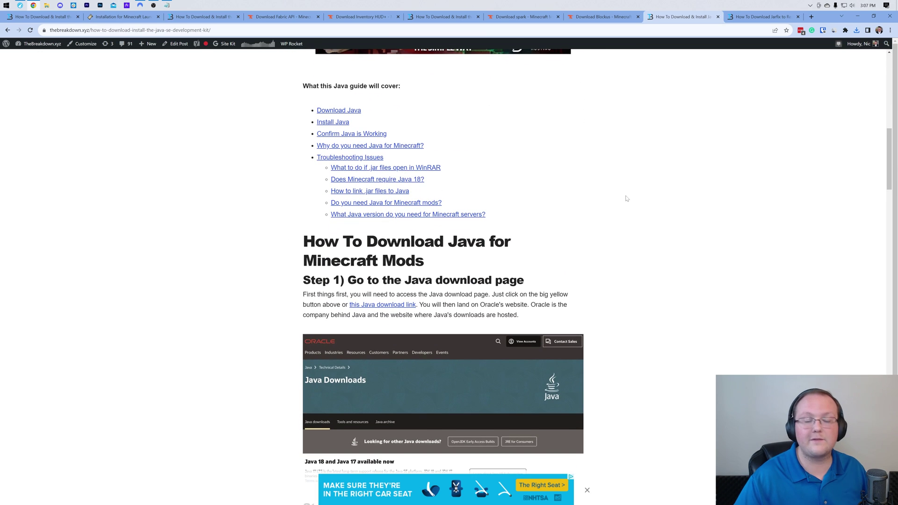
{"action": "scroll", "coordinate": [615, 199], "scroll_direction": "up", "scroll_amount": 10}
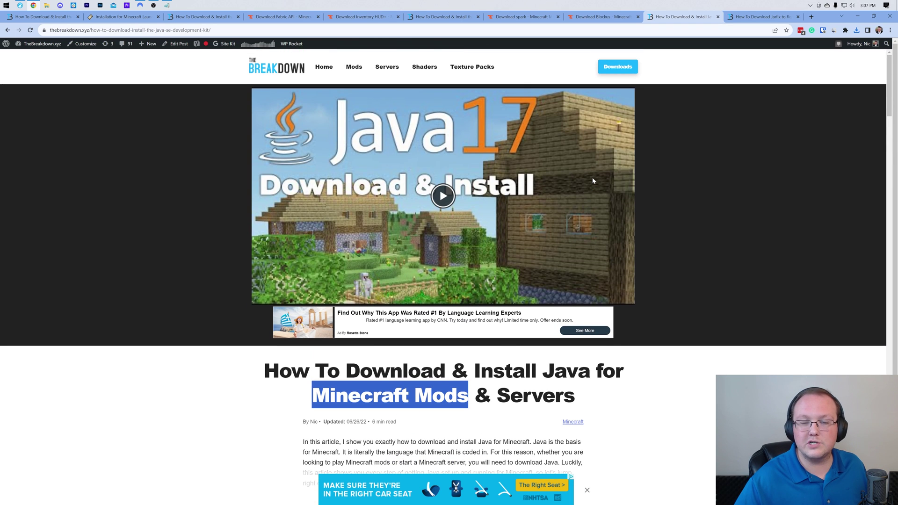
{"action": "key", "text": "ctrl+Tab"}
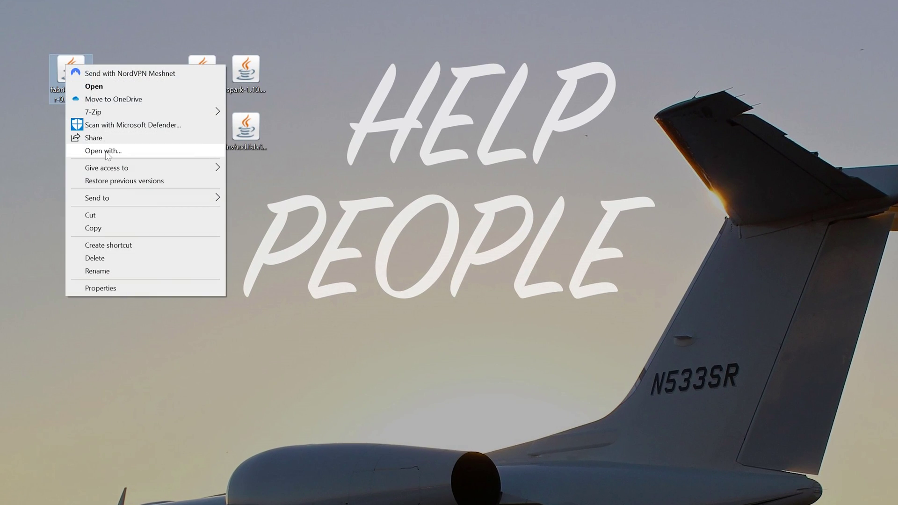
Open the Fabric installer jar with Java, install loader 0.14.22 for the Minecraft 1.20.2 client with a profile, and close the installer.
{"action": "left_click", "coordinate": [103, 150]}
{"action": "left_click", "coordinate": [353, 364]}
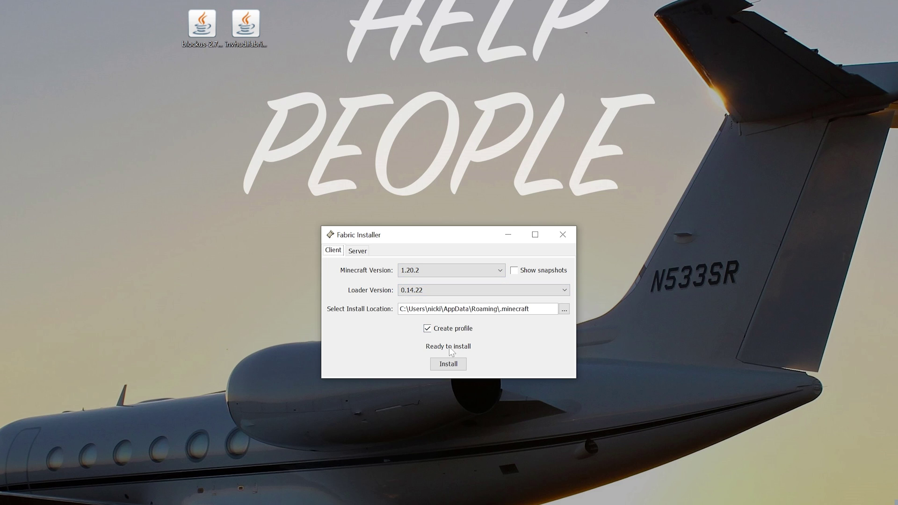
{"action": "left_click", "coordinate": [448, 364]}
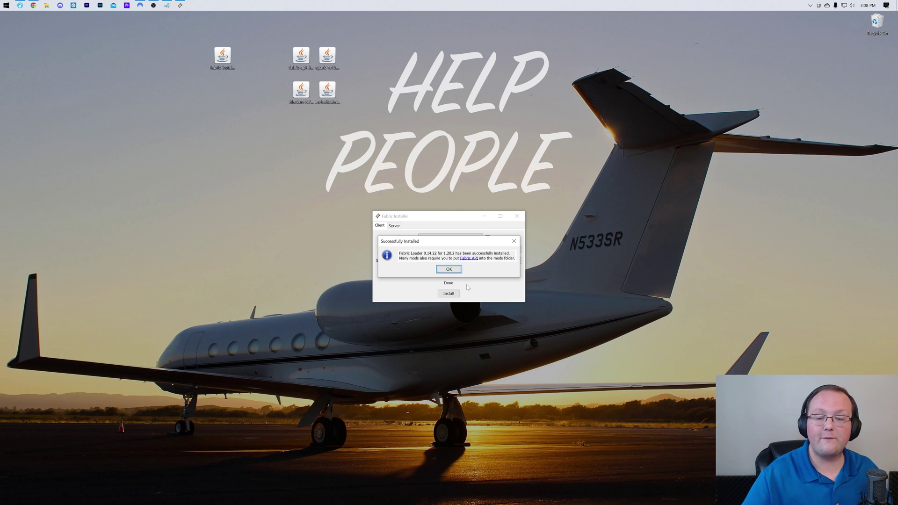
{"action": "left_click", "coordinate": [447, 269]}
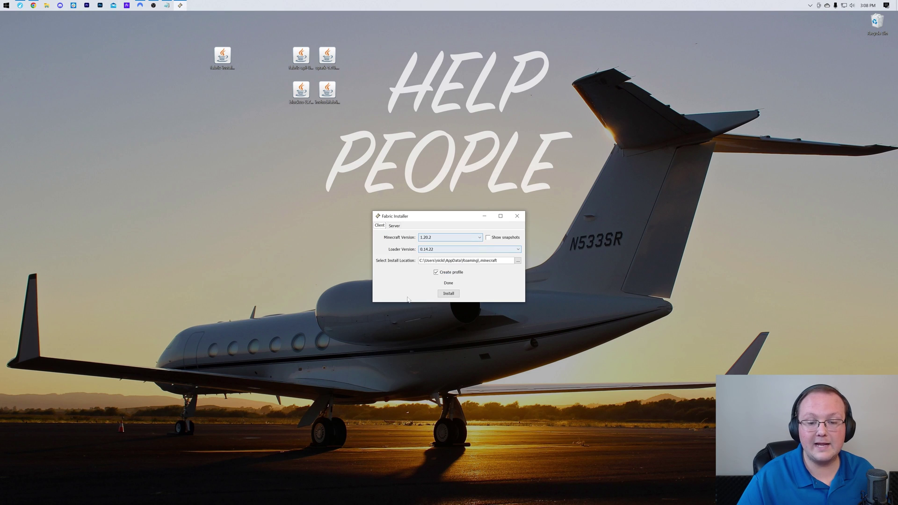
{"action": "left_click", "coordinate": [517, 216]}
Move the Fabric installer jar to the Recycle Bin and line up the four remaining mod files in one row.
{"action": "left_click_drag", "start_coordinate": [223, 56], "coordinate": [877, 21]}
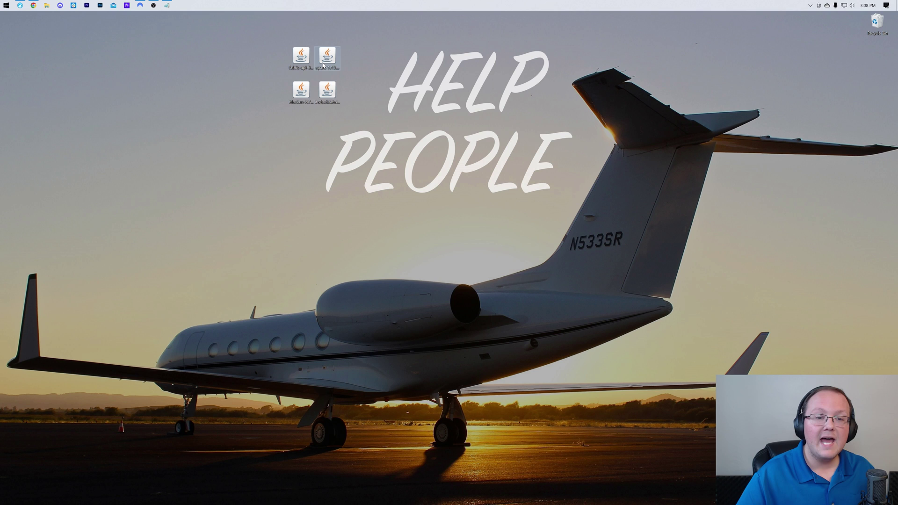
{"action": "left_click_drag", "start_coordinate": [345, 110], "coordinate": [353, 53]}
{"action": "left_click", "coordinate": [470, 127]}
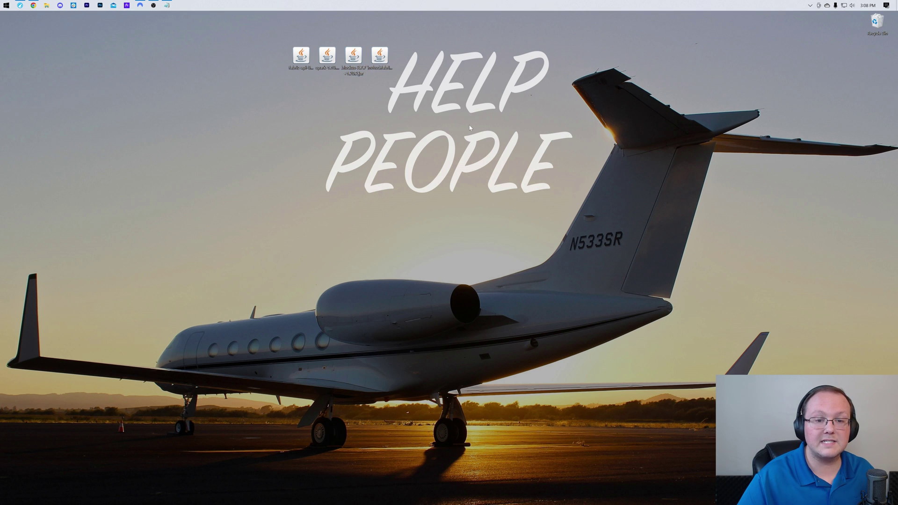
Switch to the Minecraft Launcher and show the Java Edition installations with the Modded versions filter enabled.
{"action": "left_click", "coordinate": [565, 273]}
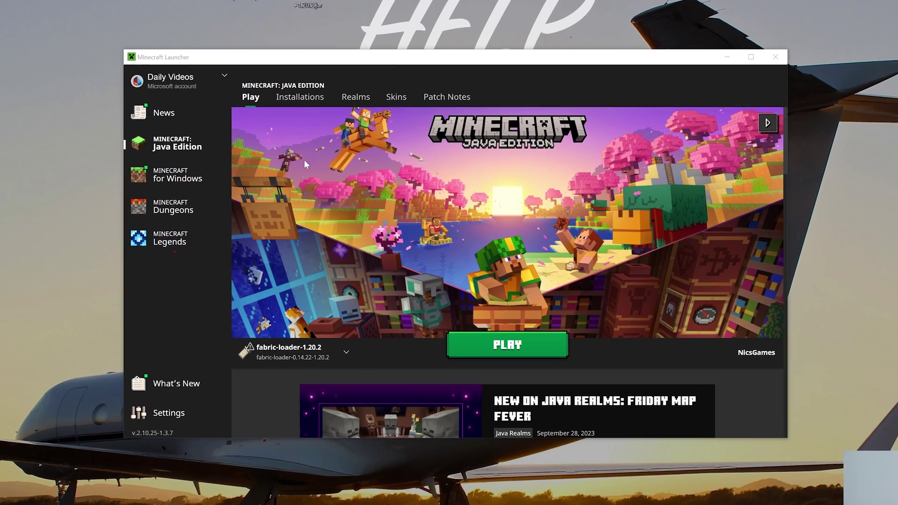
{"action": "left_click", "coordinate": [295, 99]}
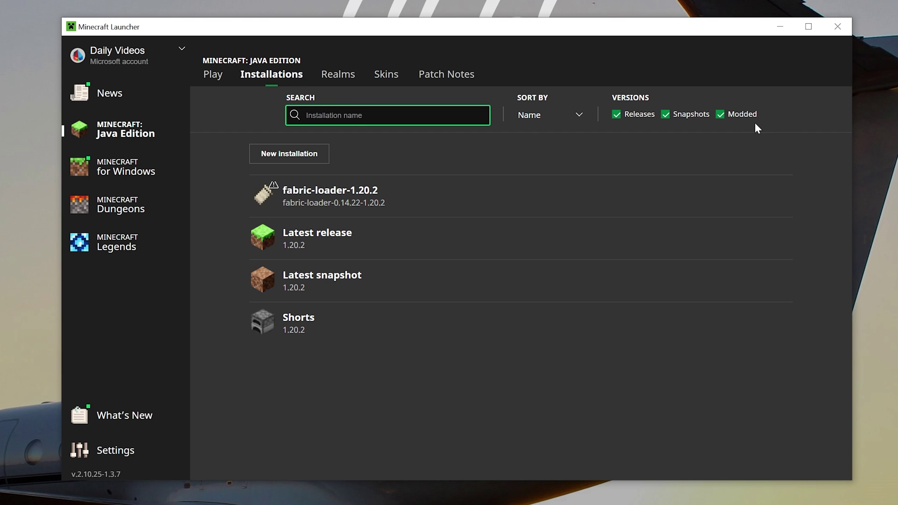
{"action": "left_click", "coordinate": [742, 114]}
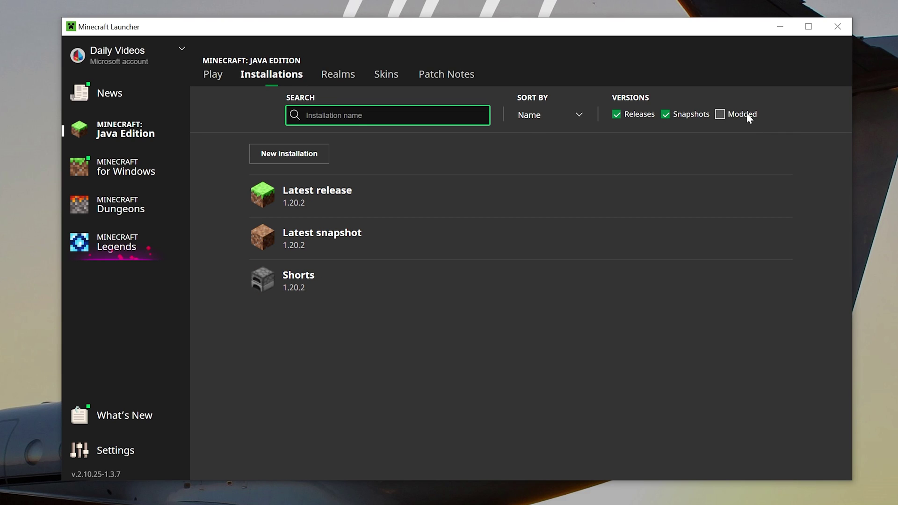
{"action": "left_click", "coordinate": [746, 114]}
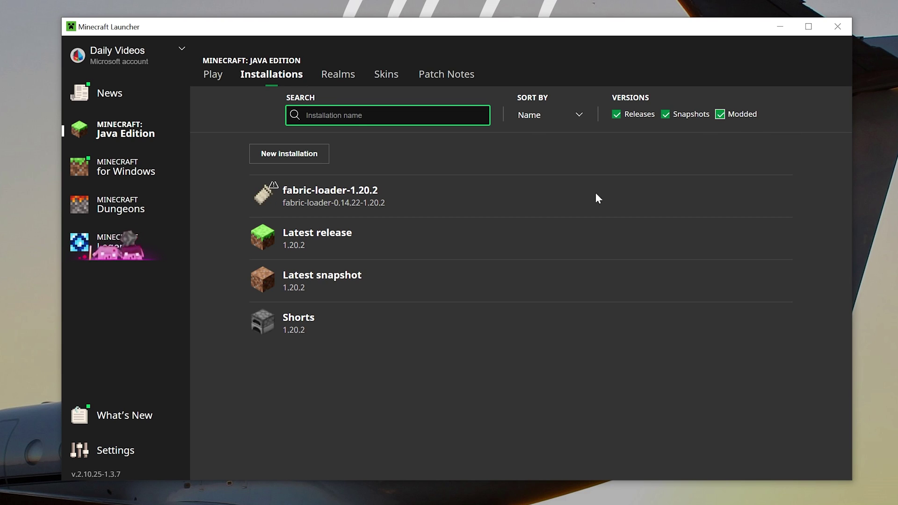
{"action": "mouse_move", "coordinate": [477, 192]}
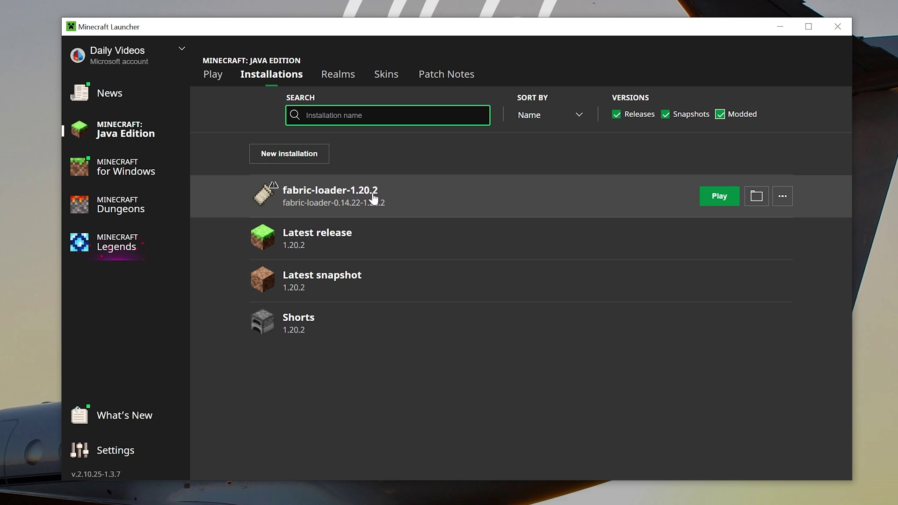
Create a new installation named SimpleGameHosting.com with version release fabric-loader-0.14.22-1.20.2 and resolution 2560x1440.
{"action": "left_click", "coordinate": [272, 156]}
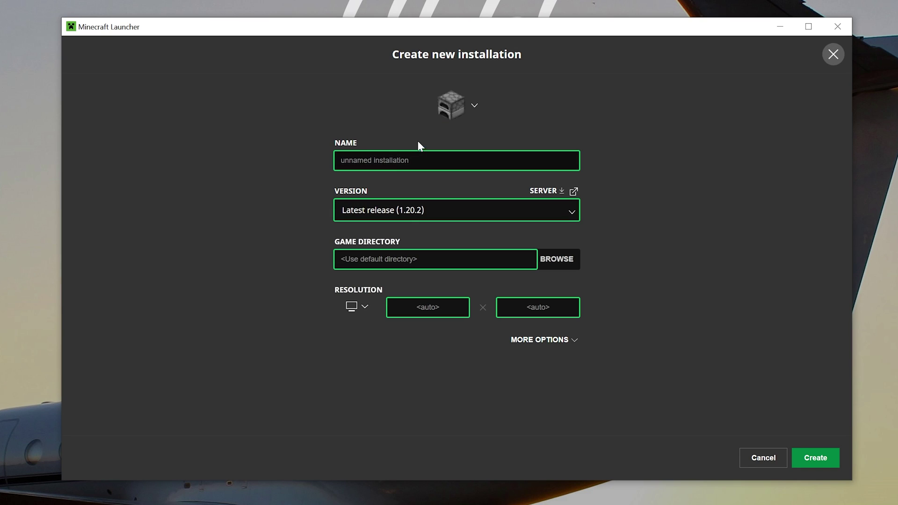
{"action": "left_click", "coordinate": [421, 154]}
{"action": "type", "text": "SimpleGameHosting.com"}
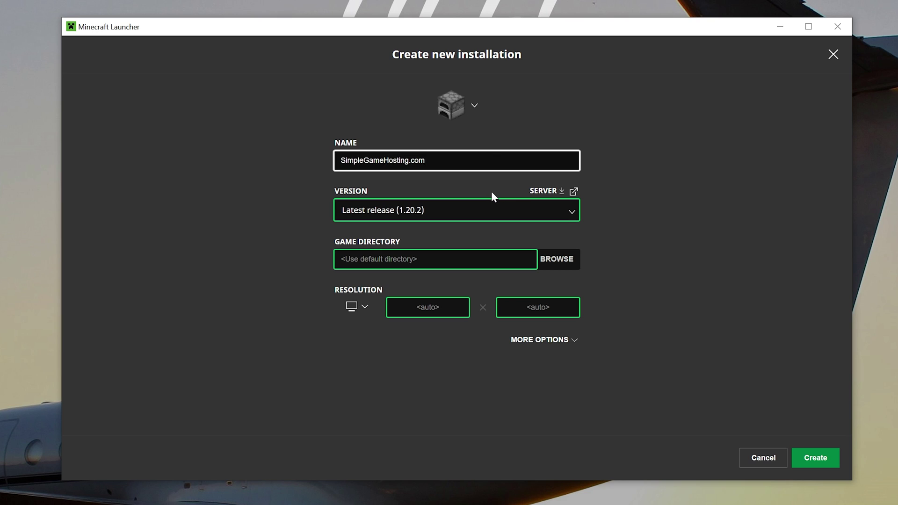
{"action": "left_click", "coordinate": [490, 210]}
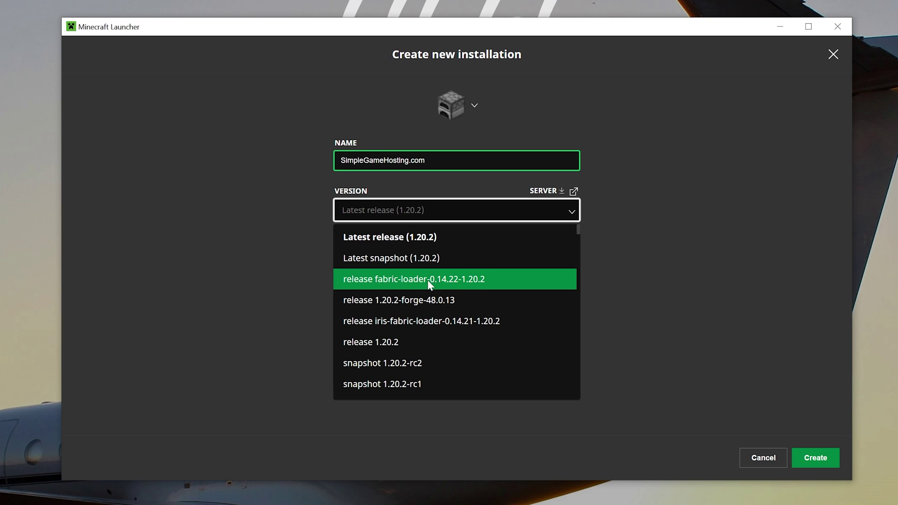
{"action": "scroll", "coordinate": [448, 278], "scroll_direction": "down", "scroll_amount": 15}
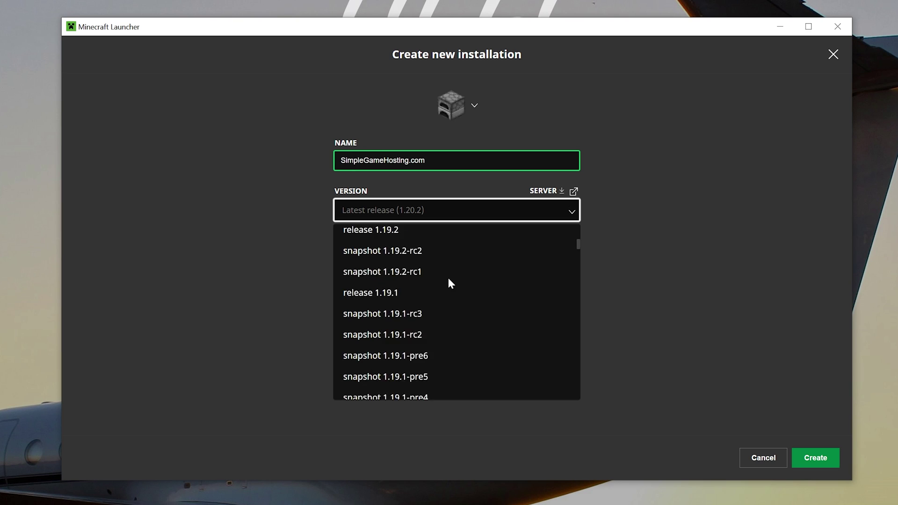
{"action": "scroll", "coordinate": [456, 281], "scroll_direction": "up", "scroll_amount": 20}
{"action": "left_click", "coordinate": [451, 281]}
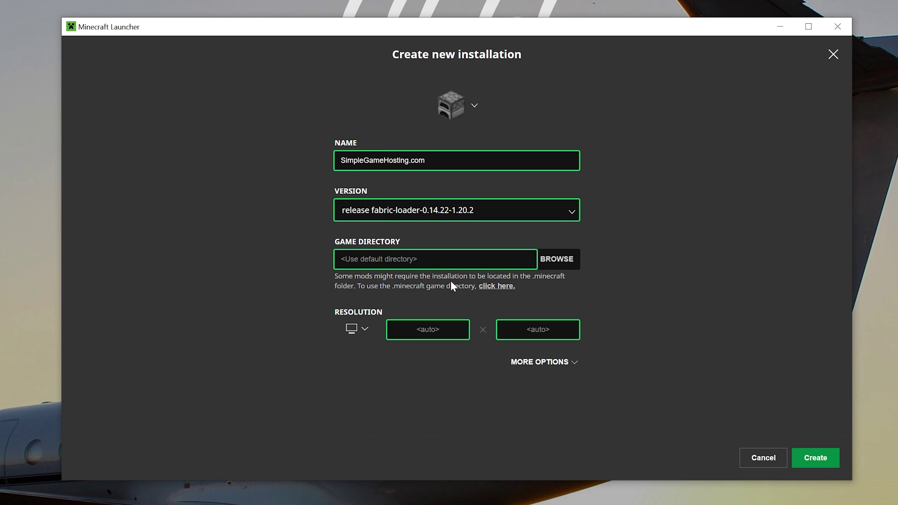
{"action": "left_click", "coordinate": [356, 328]}
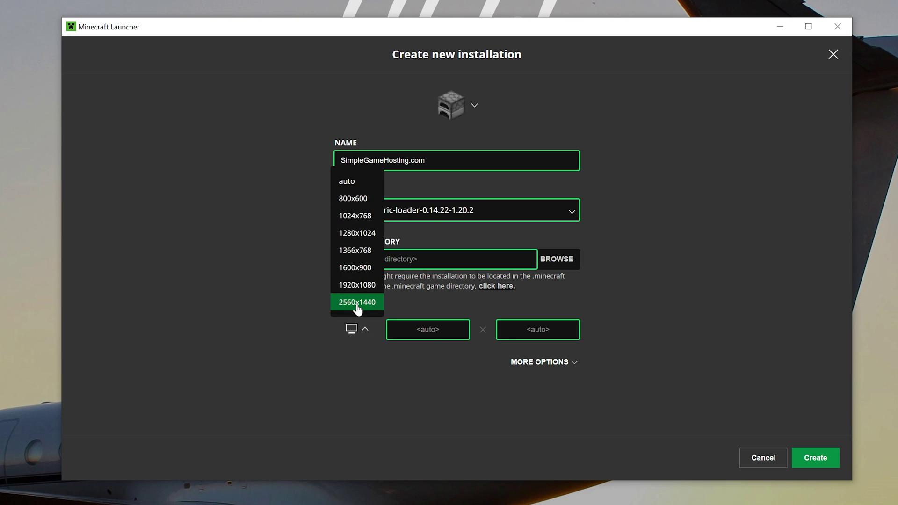
{"action": "left_click", "coordinate": [353, 302]}
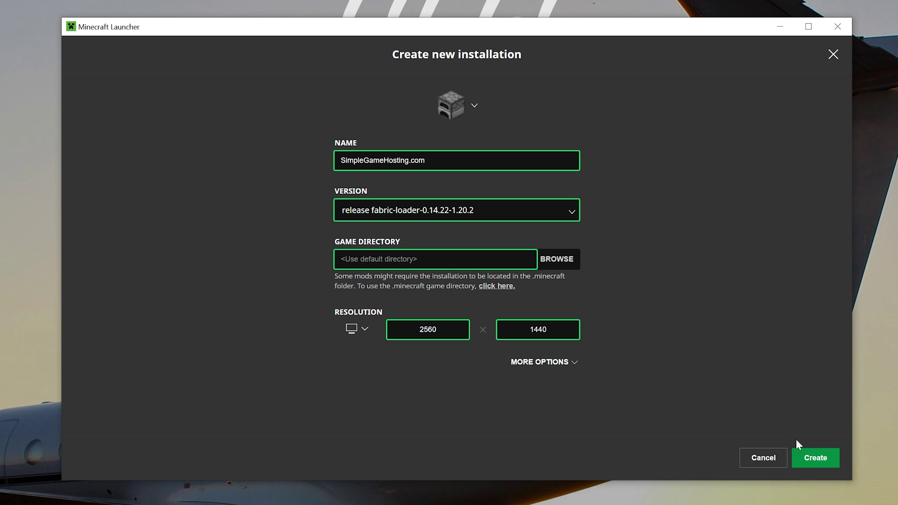
{"action": "left_click", "coordinate": [801, 451]}
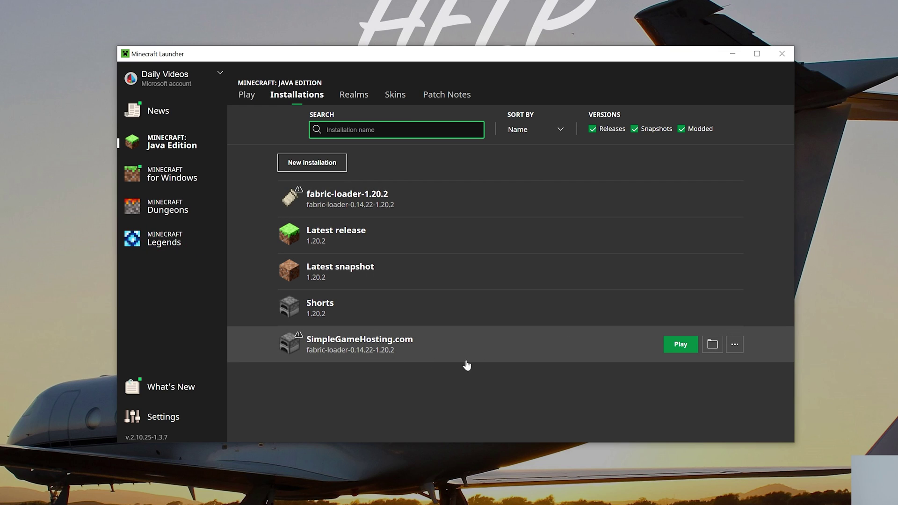
Open the game folder of the fabric-loader-1.20.2 installation and create a new folder named mods in .minecraft.
{"action": "mouse_move", "coordinate": [575, 214]}
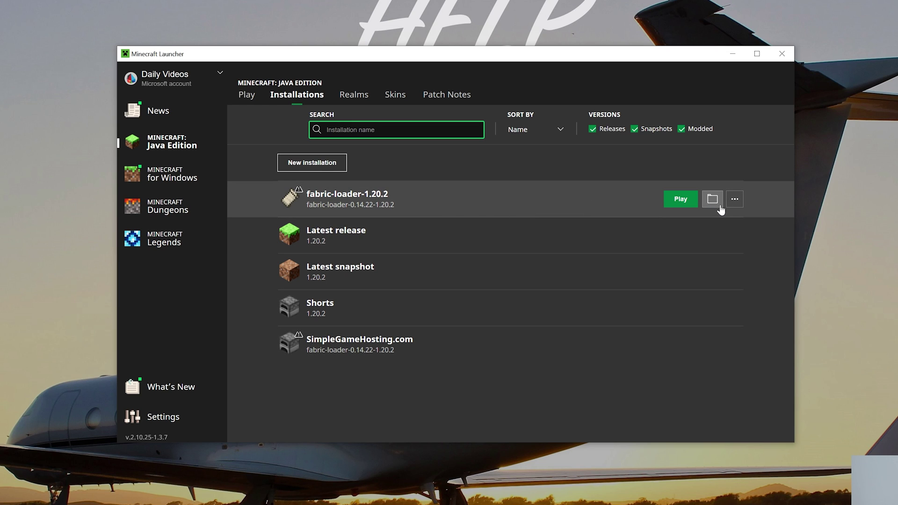
{"action": "left_click", "coordinate": [715, 204]}
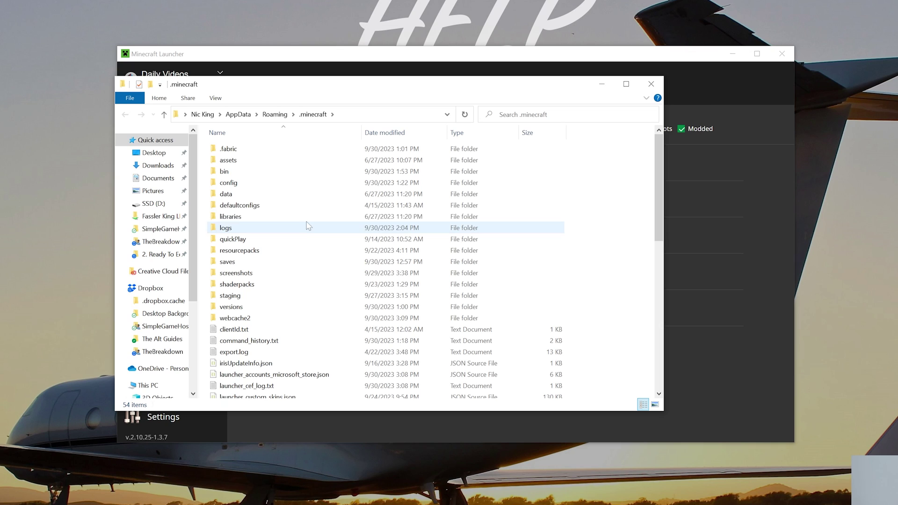
{"action": "right_click", "coordinate": [204, 146]}
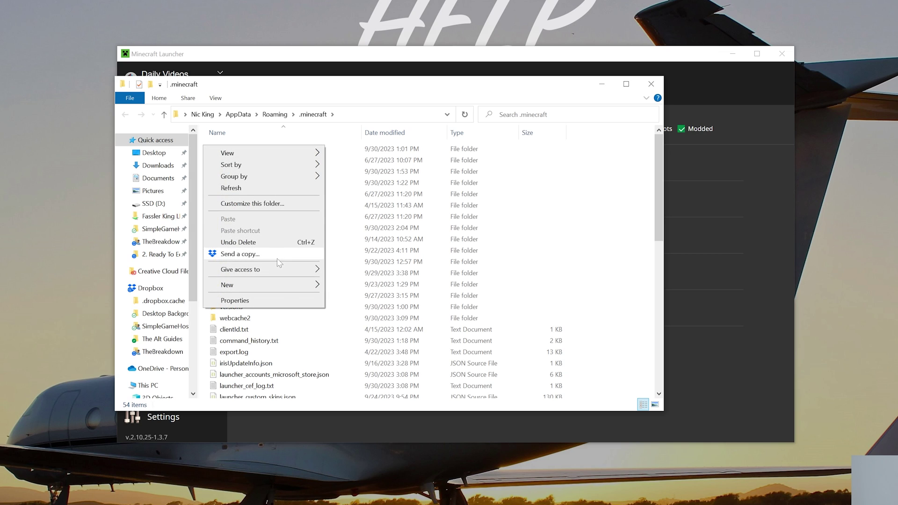
{"action": "mouse_move", "coordinate": [315, 286]}
{"action": "left_click", "coordinate": [343, 286]}
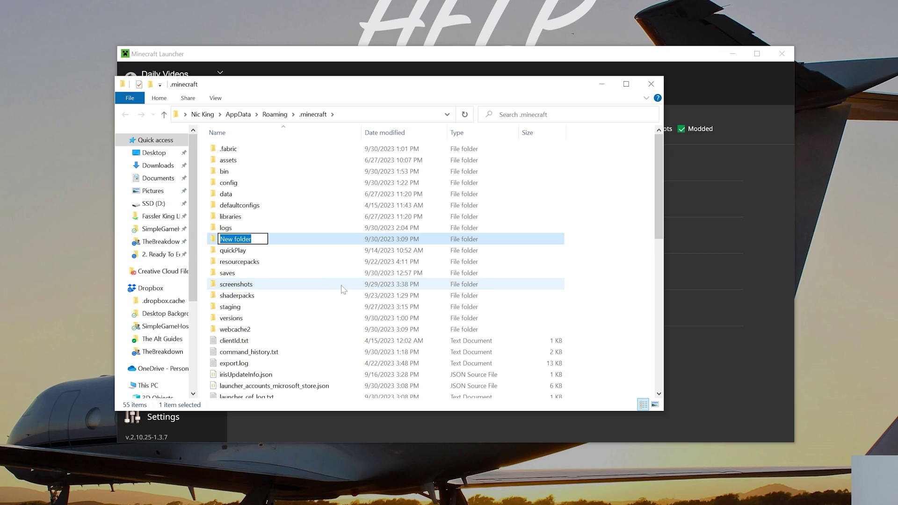
{"action": "type", "text": "mods"}
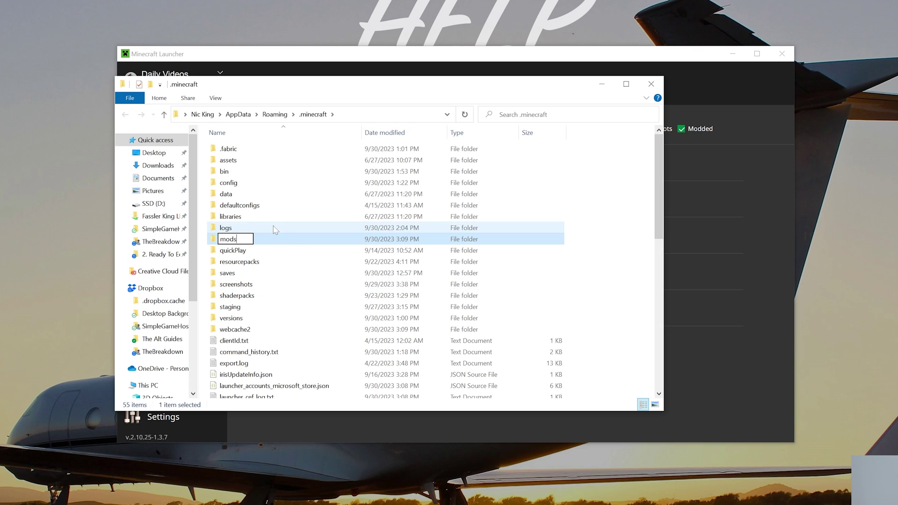
{"action": "left_click", "coordinate": [282, 242]}
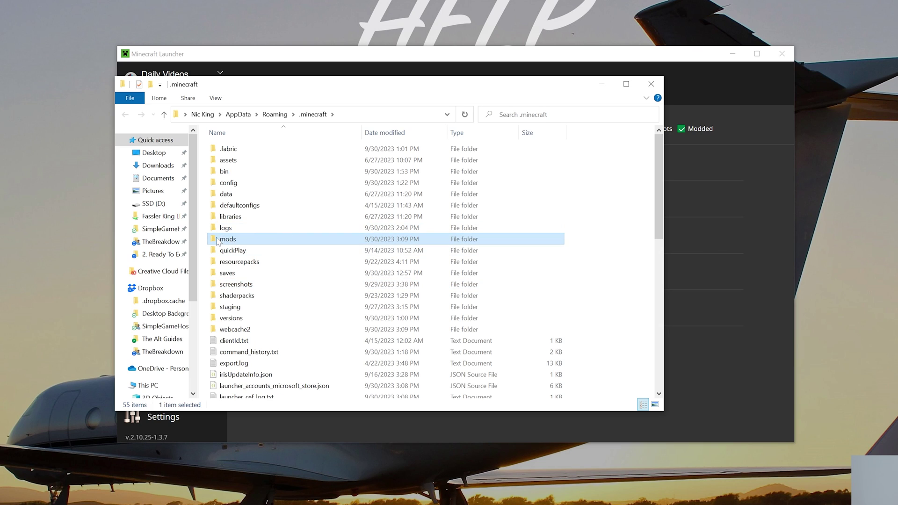
Open the mods folder, move the four mod jar files from the desktop into it, and close the folder window.
{"action": "double_click", "coordinate": [244, 241]}
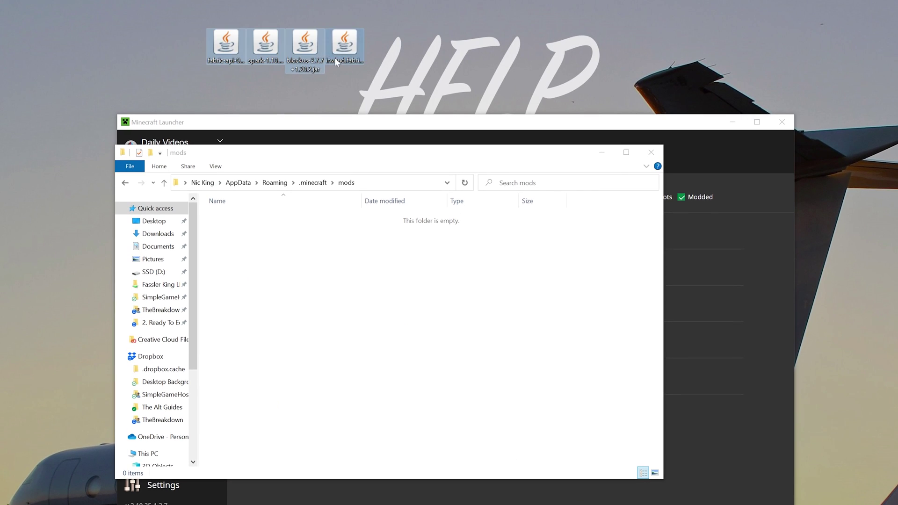
{"action": "left_click_drag", "start_coordinate": [335, 57], "coordinate": [306, 310]}
{"action": "left_click", "coordinate": [305, 309]}
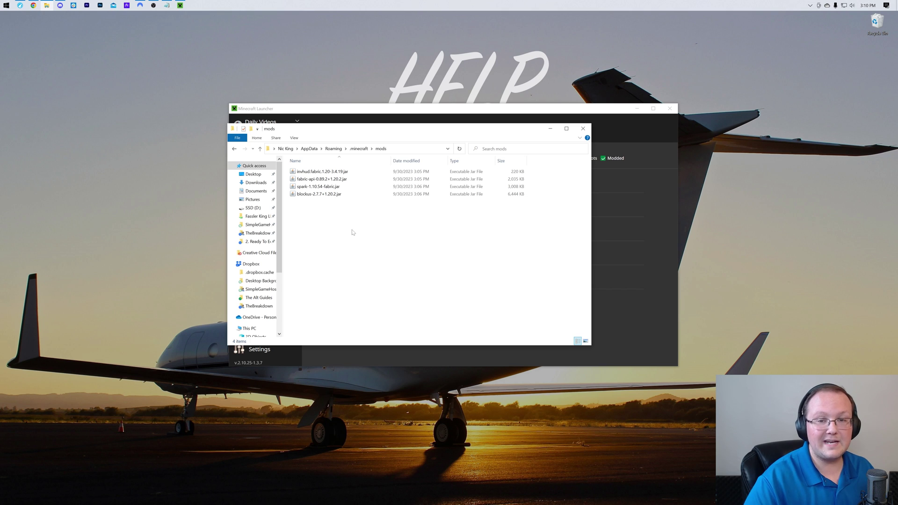
{"action": "left_click", "coordinate": [582, 128]}
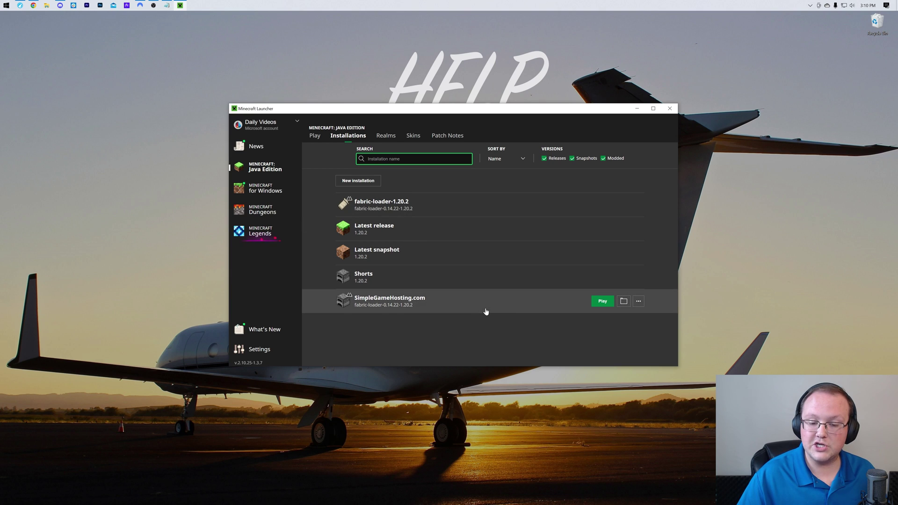
Launch Minecraft with the SimpleGameHosting.com installation.
{"action": "left_click", "coordinate": [602, 301]}
{"action": "left_click", "coordinate": [530, 283]}
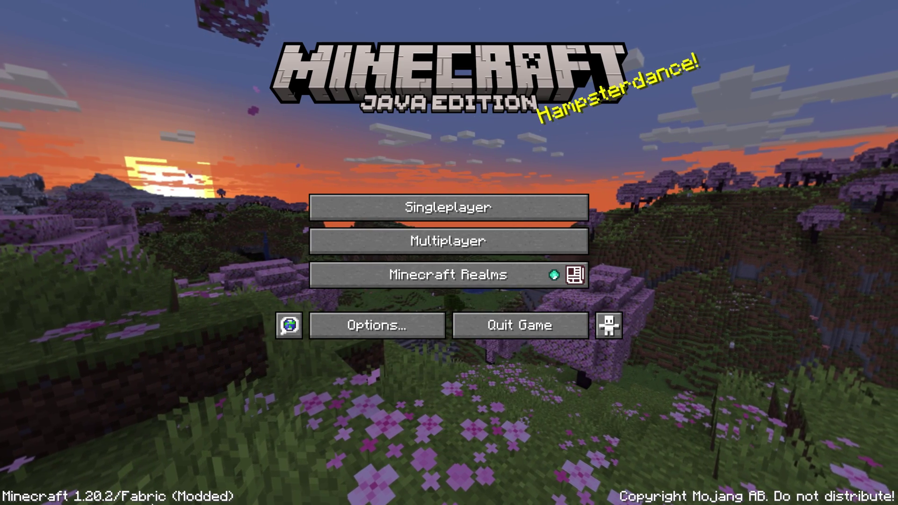
{"action": "left_click", "coordinate": [575, 206]}
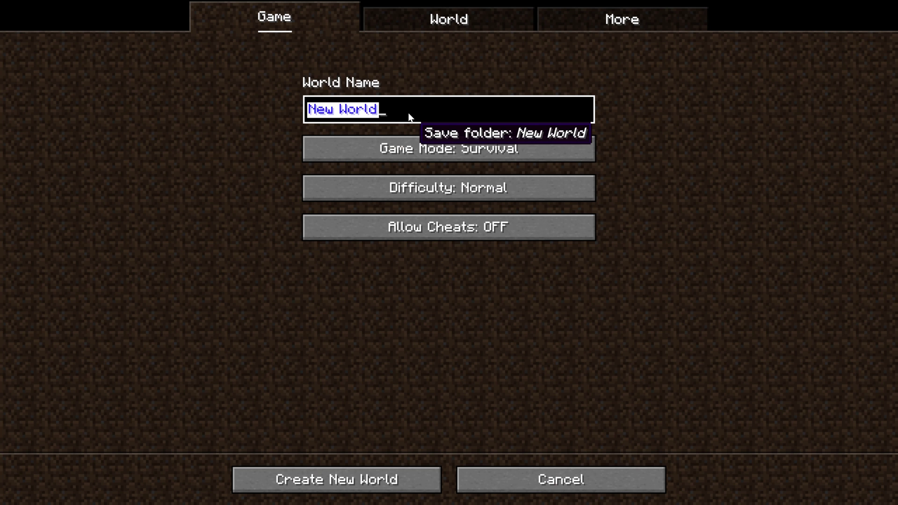
{"action": "type", "text": "Fabric"}
{"action": "key", "text": "Escape"}
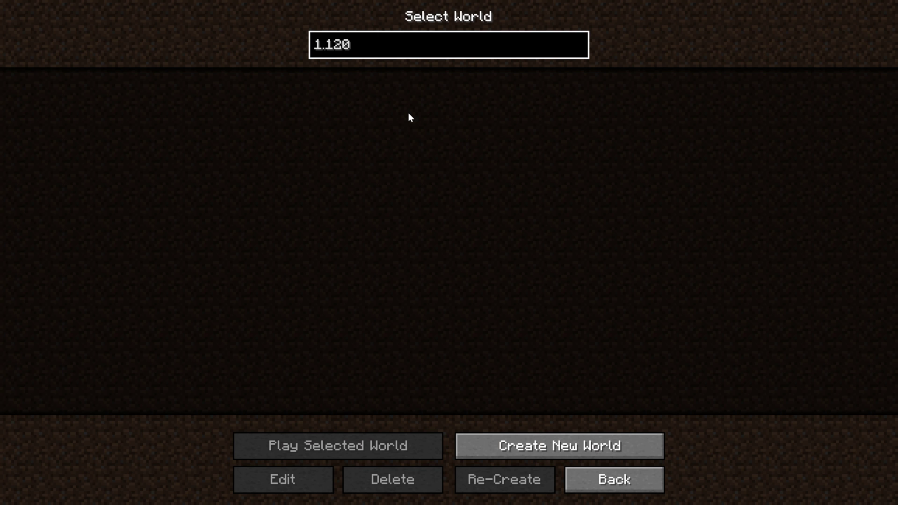
{"action": "key", "text": "Escape"}
Create a new singleplayer world named Fabric 1.20.2 in Creative game mode.
{"action": "left_click", "coordinate": [439, 208]}
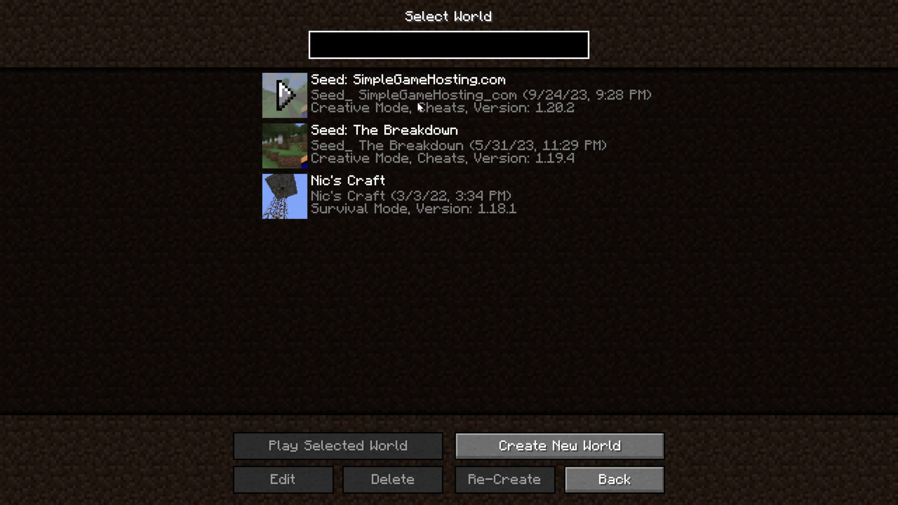
{"action": "left_click", "coordinate": [524, 447]}
{"action": "left_click", "coordinate": [411, 149]}
{"action": "left_click", "coordinate": [411, 149]}
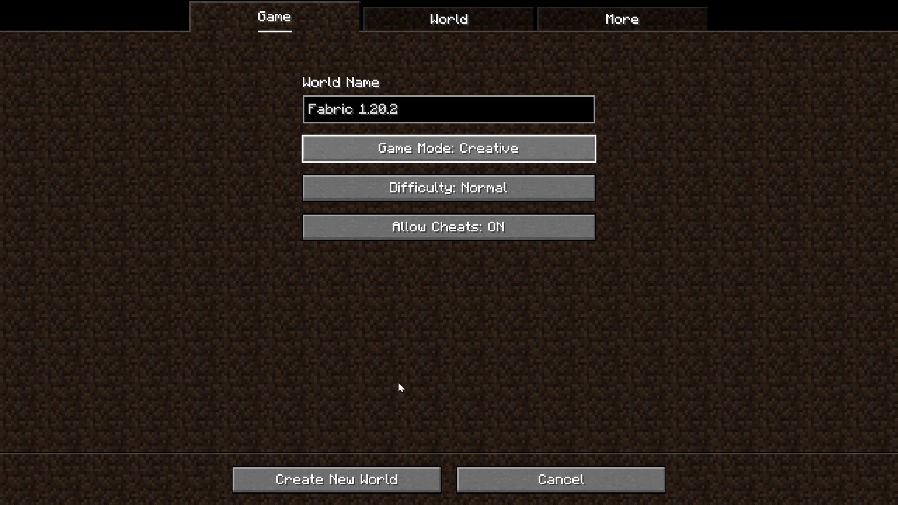
{"action": "left_click", "coordinate": [357, 473]}
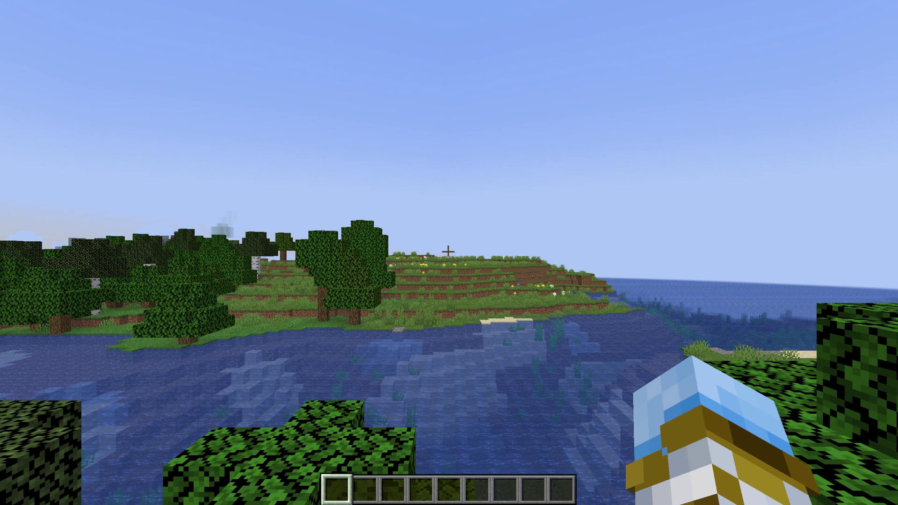
Fill hotbar slots 4 to 9 with Blockus items: Small Marble Brick Slab, Polished Andesite Pillar, Limestone Circular Paving, Limestone Lines, Marble Stairs and a white slab.
{"action": "key", "text": "e"}
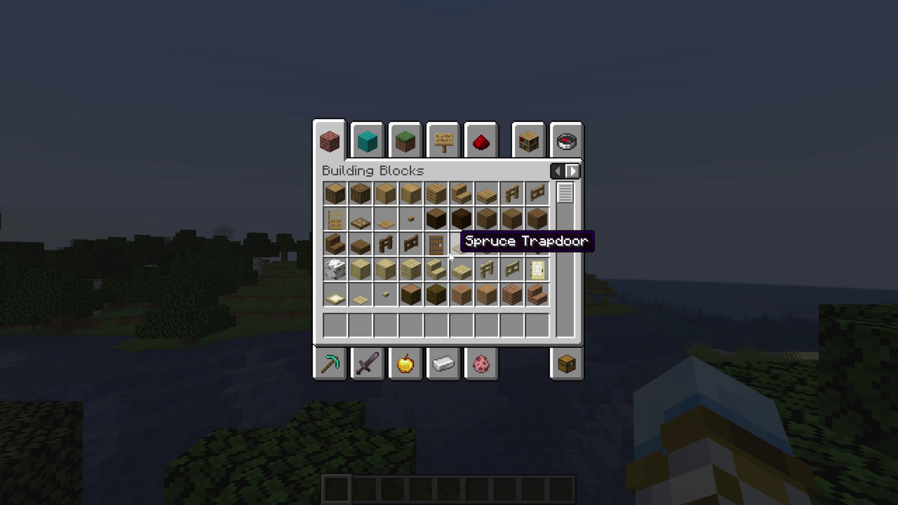
{"action": "left_click", "coordinate": [576, 156]}
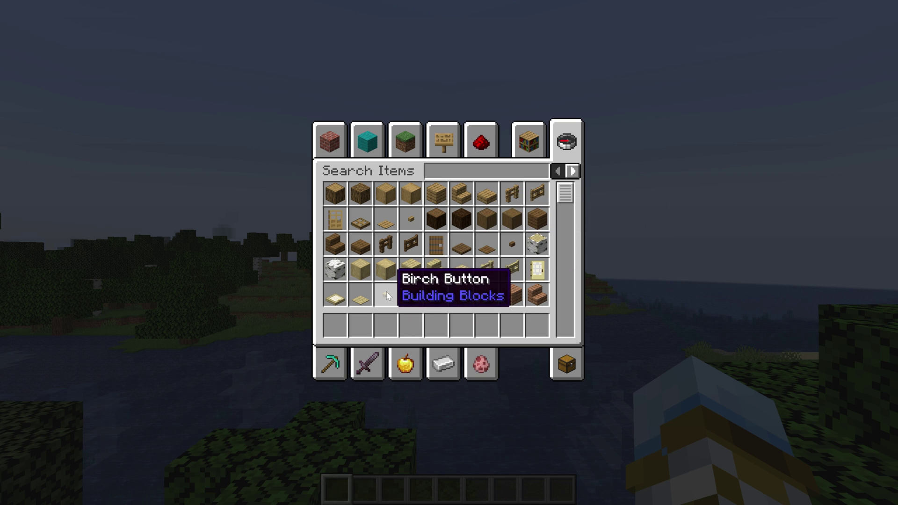
{"action": "scroll", "coordinate": [386, 296], "scroll_direction": "down", "scroll_amount": 20}
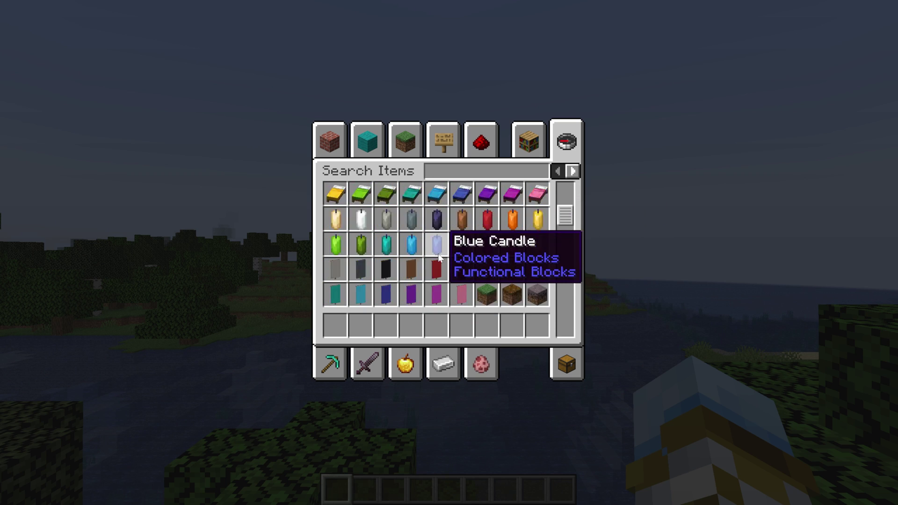
{"action": "scroll", "coordinate": [438, 260], "scroll_direction": "down", "scroll_amount": 20}
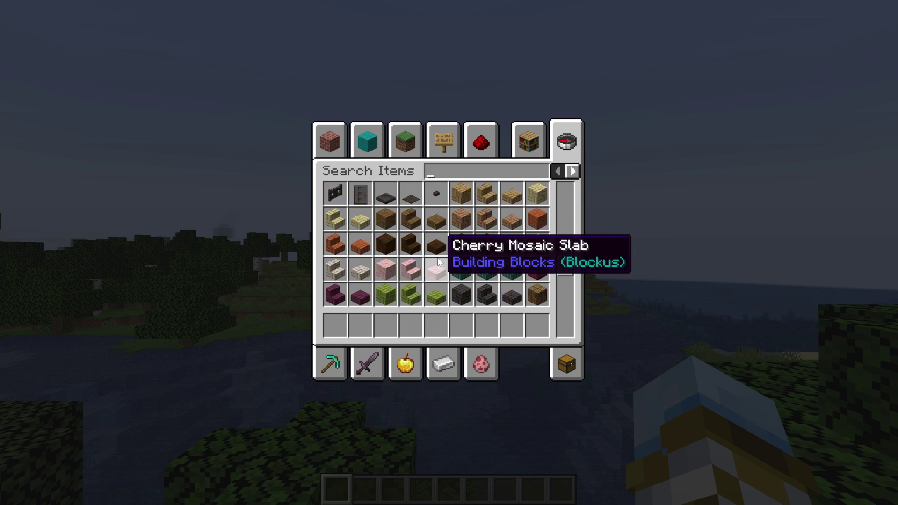
{"action": "scroll", "coordinate": [430, 253], "scroll_direction": "down", "scroll_amount": 5}
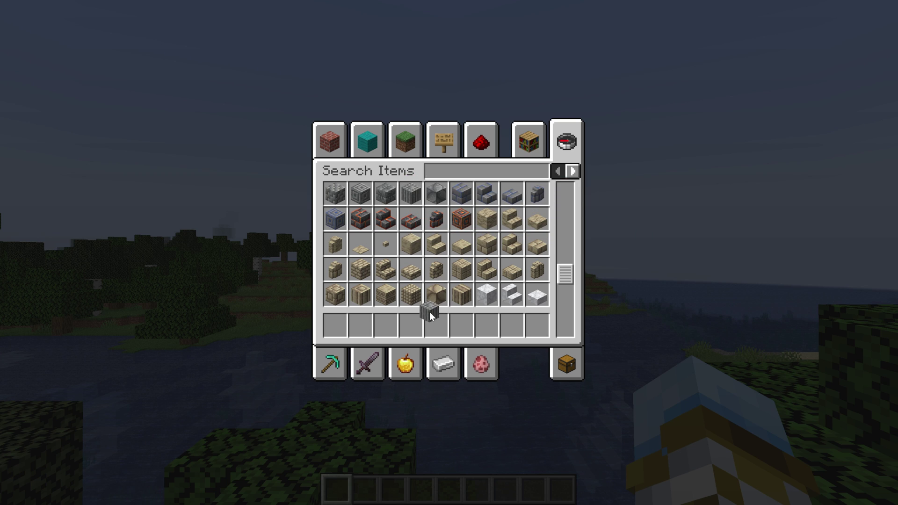
{"action": "left_click", "coordinate": [433, 289]}
{"action": "left_click", "coordinate": [461, 323]}
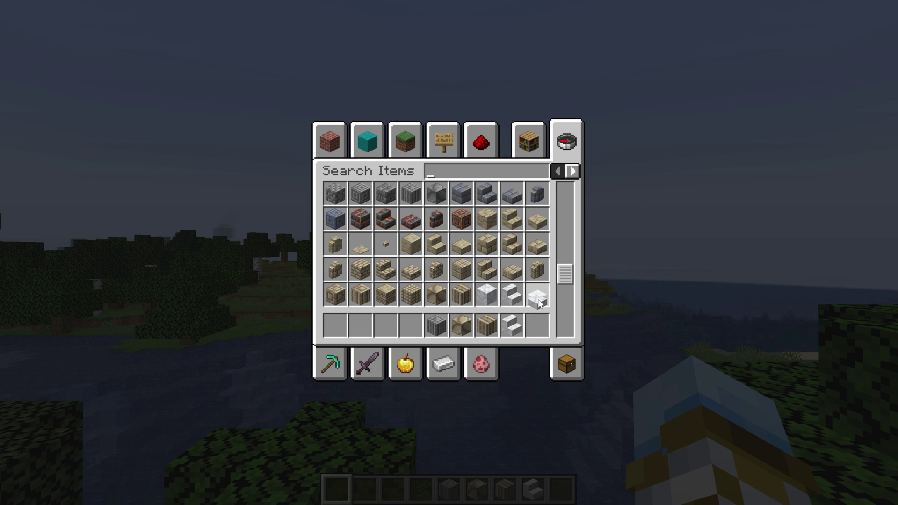
{"action": "scroll", "coordinate": [468, 271], "scroll_direction": "down", "scroll_amount": 4}
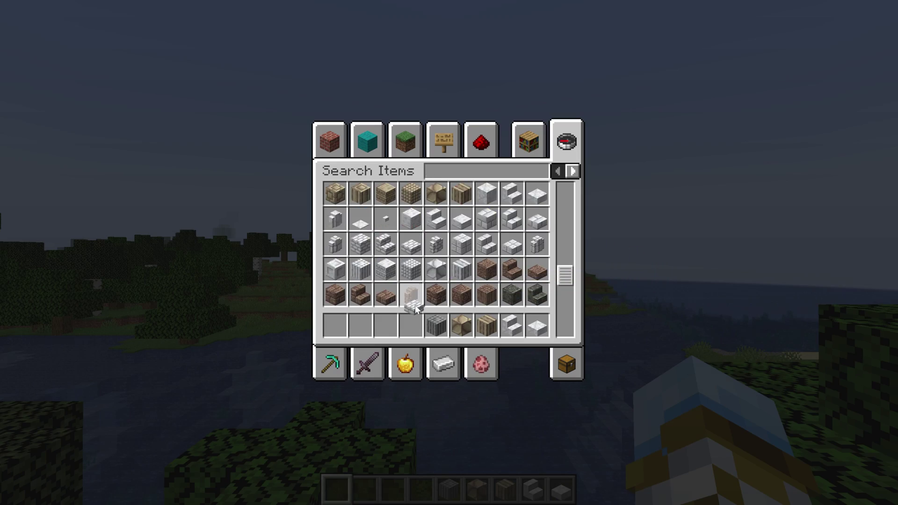
{"action": "left_click", "coordinate": [411, 324]}
{"action": "key", "text": "e"}
Stack Small Marble Brick Slabs into a column on the grass and build a Polished Andesite Pillar column beside it.
{"action": "key", "text": "4"}
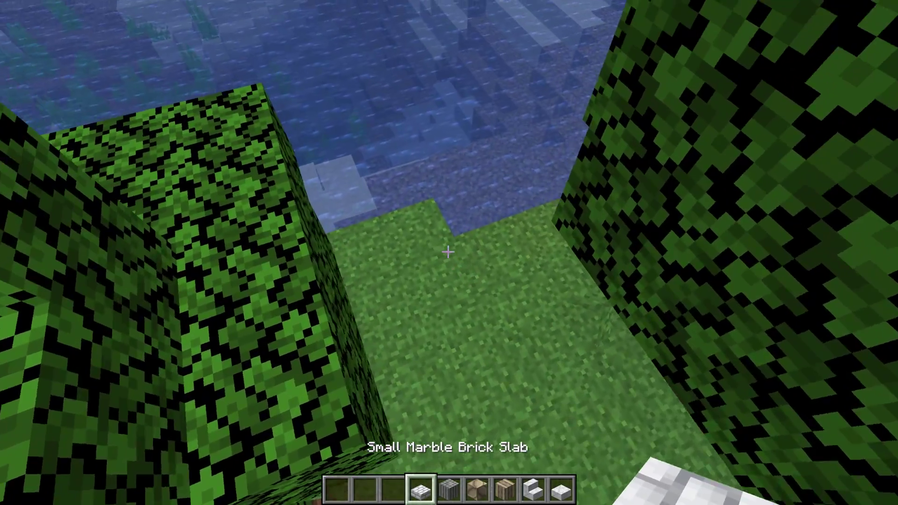
{"action": "right_click", "coordinate": [447, 252]}
{"action": "right_click", "coordinate": [447, 252]}
{"action": "right_click", "coordinate": [447, 252]}
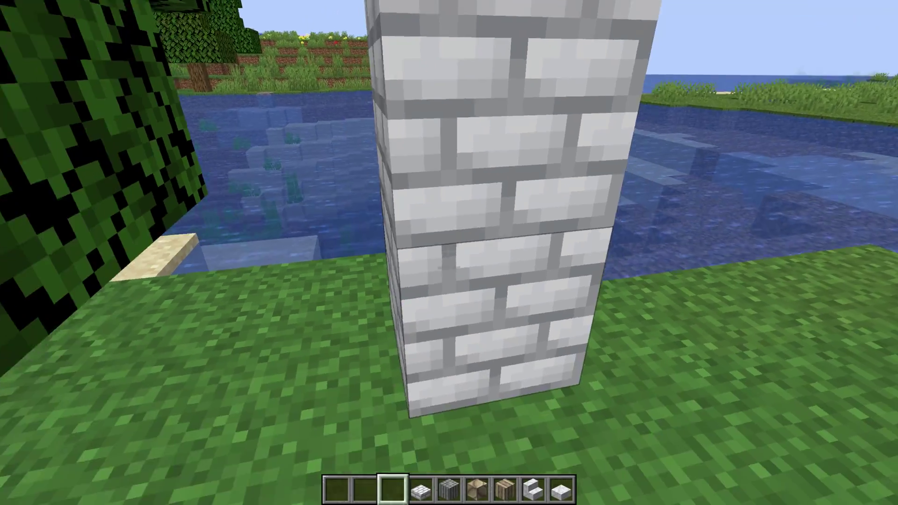
{"action": "key", "text": "5"}
{"action": "right_click", "coordinate": [447, 251]}
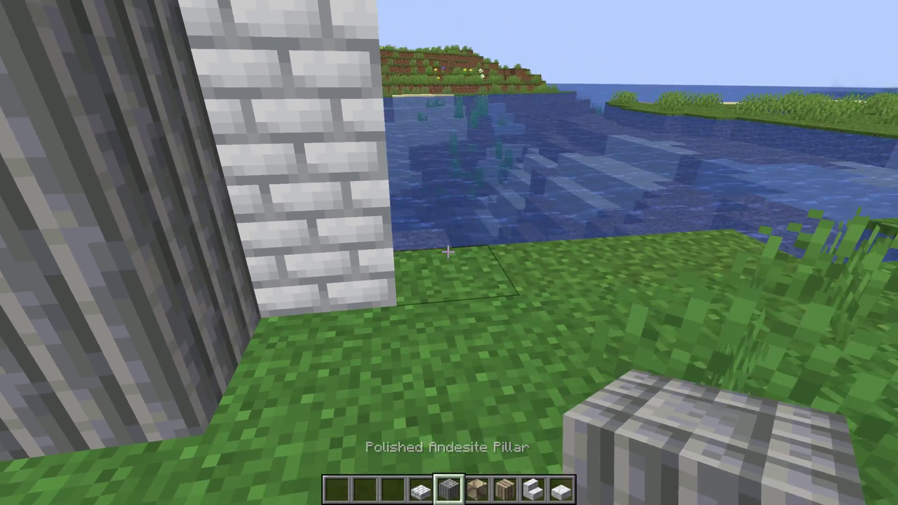
Build a two-block column of Limestone Circular Paving and a two-block column of Limestone Lines next to the marble bricks.
{"action": "key", "text": "6"}
{"action": "right_click", "coordinate": [448, 252]}
{"action": "right_click", "coordinate": [447, 252]}
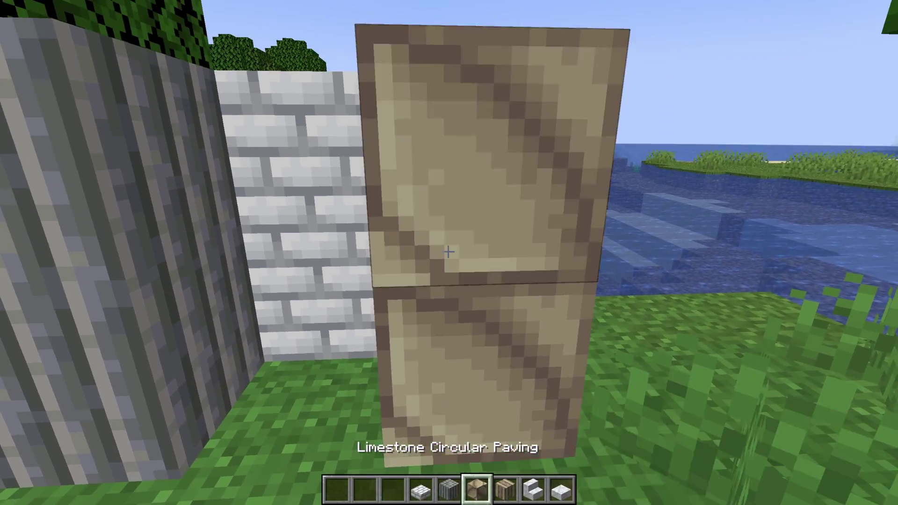
{"action": "key", "text": "7"}
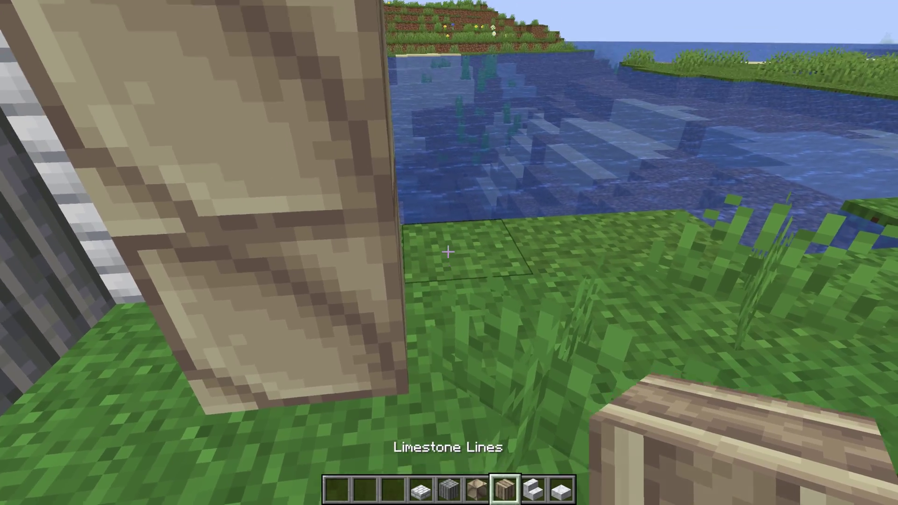
{"action": "right_click", "coordinate": [448, 252]}
{"action": "right_click", "coordinate": [447, 252]}
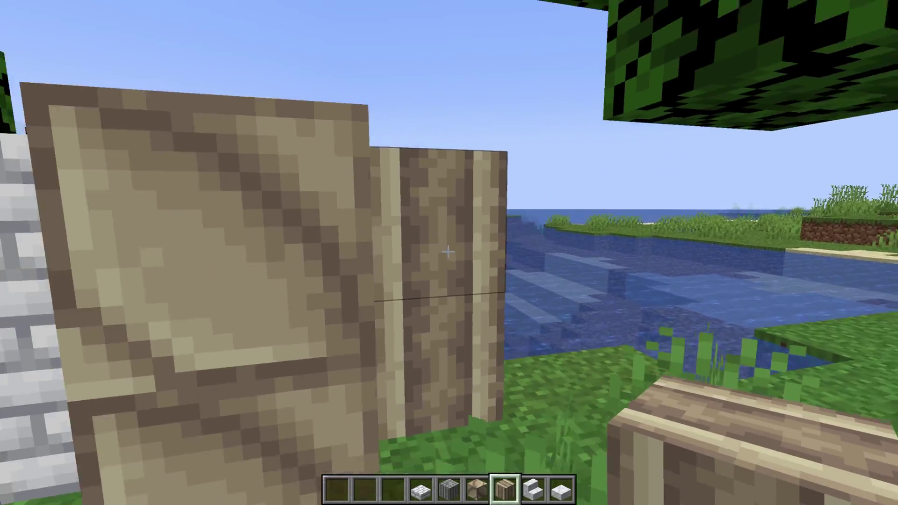
Place two Marble Stairs between the andesite and limestone columns, leading up to the marble brick column.
{"action": "key", "text": "8"}
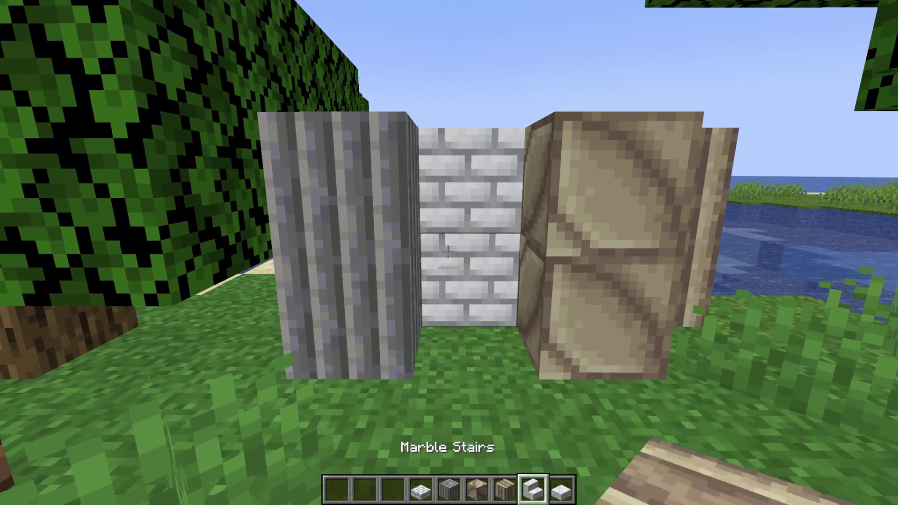
{"action": "right_click", "coordinate": [448, 252]}
{"action": "right_click", "coordinate": [448, 252]}
{"action": "key", "text": "w"}
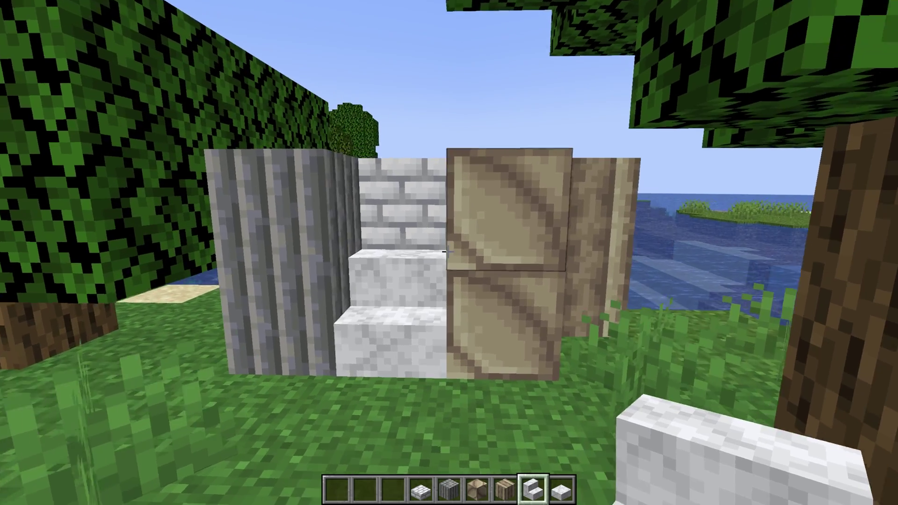
Run the command /spark profiler start to test the Spark mod.
{"action": "key", "text": "slash"}
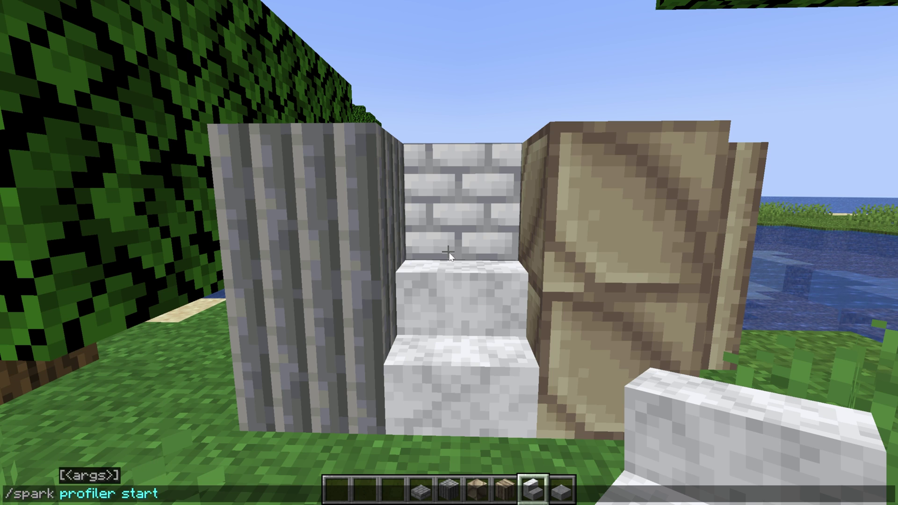
{"action": "key", "text": "s"}
{"action": "mouse_move", "coordinate": [448, 251]}
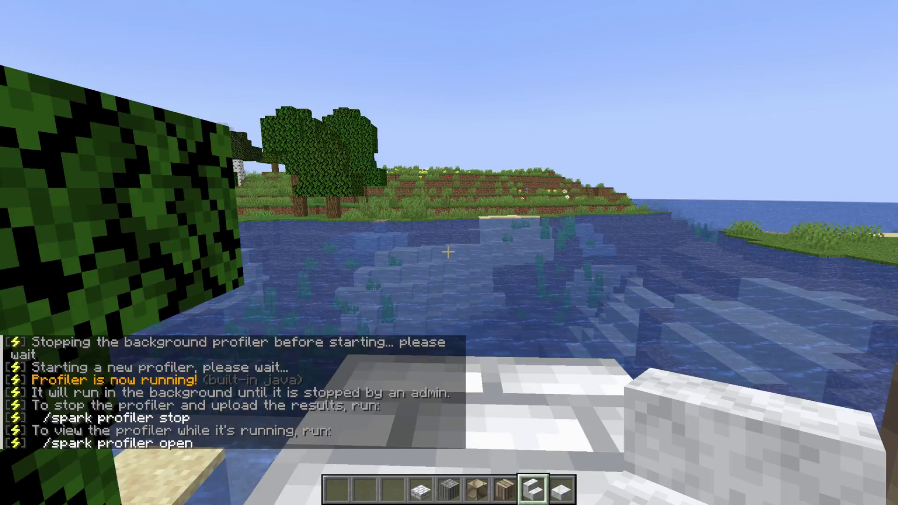
{"action": "key", "text": "w"}
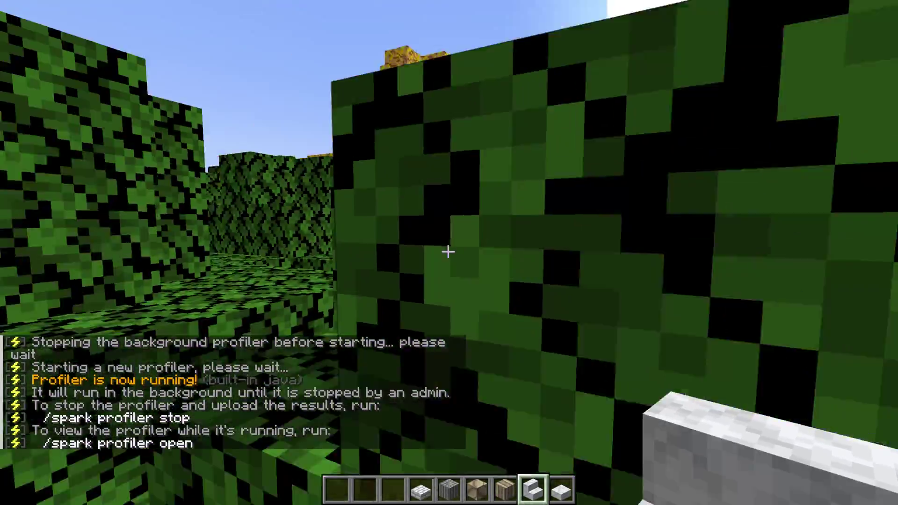
{"action": "key", "text": "s"}
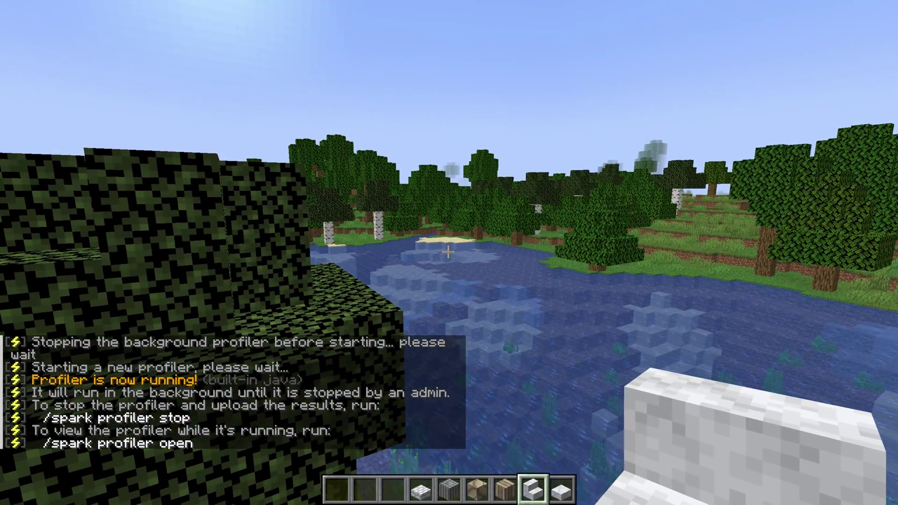
{"action": "type", "text": "ee"}
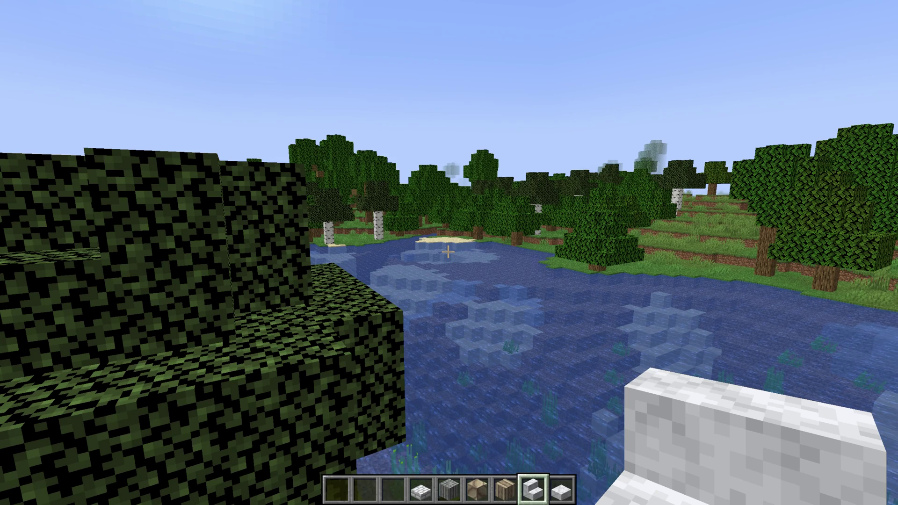
Run the command /gamemode survival to switch the player to survival mode.
{"action": "type", "text": "/game"}
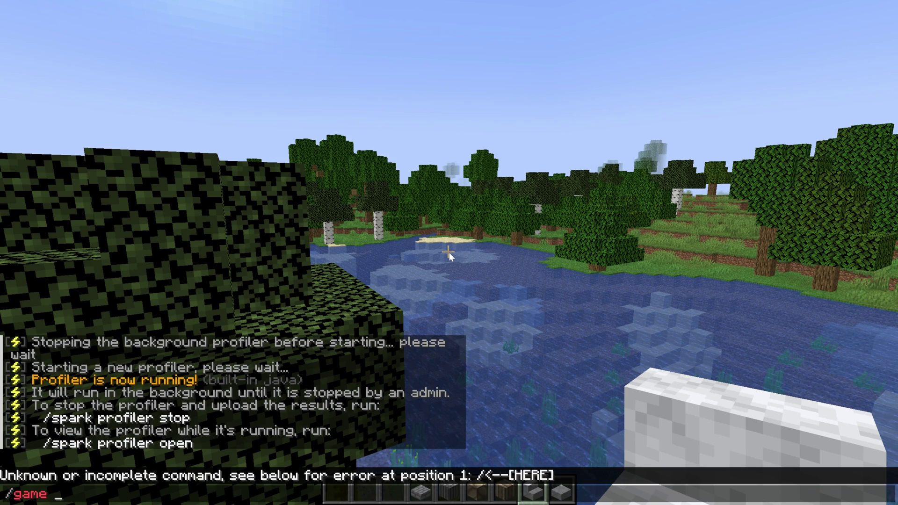
{"action": "key", "text": "BackSpace"}
{"action": "type", "text": "mode survival"}
{"action": "key", "text": "Return"}
View the player's survival inventory and return to the game.
{"action": "key", "text": "e"}
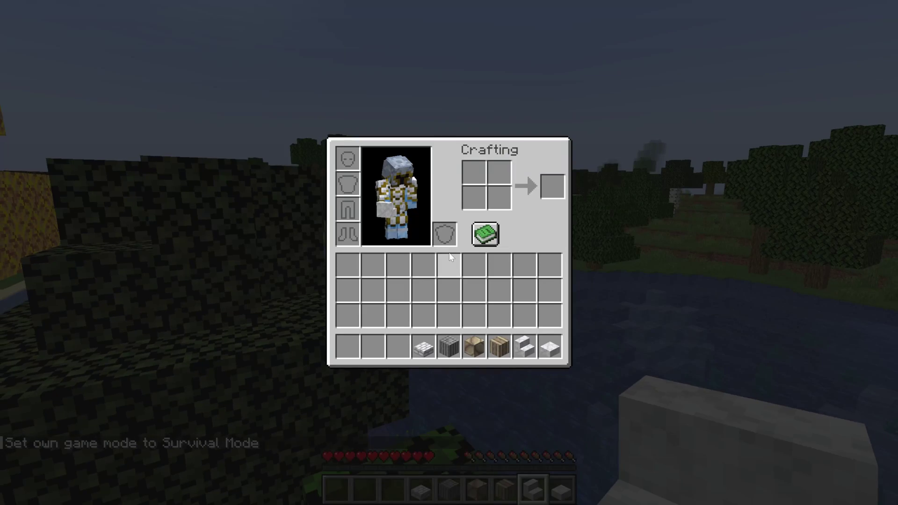
{"action": "key", "text": "e"}
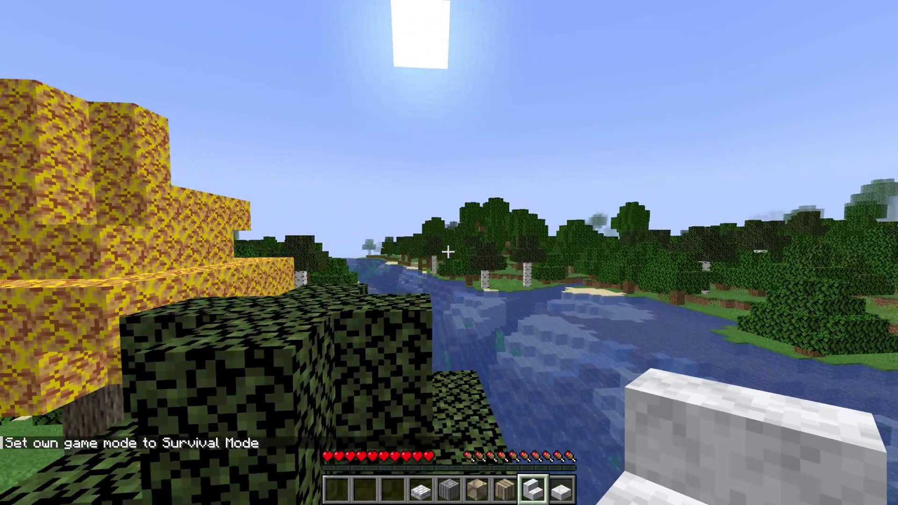
{"action": "key", "text": "e"}
{"action": "key", "text": "e"}
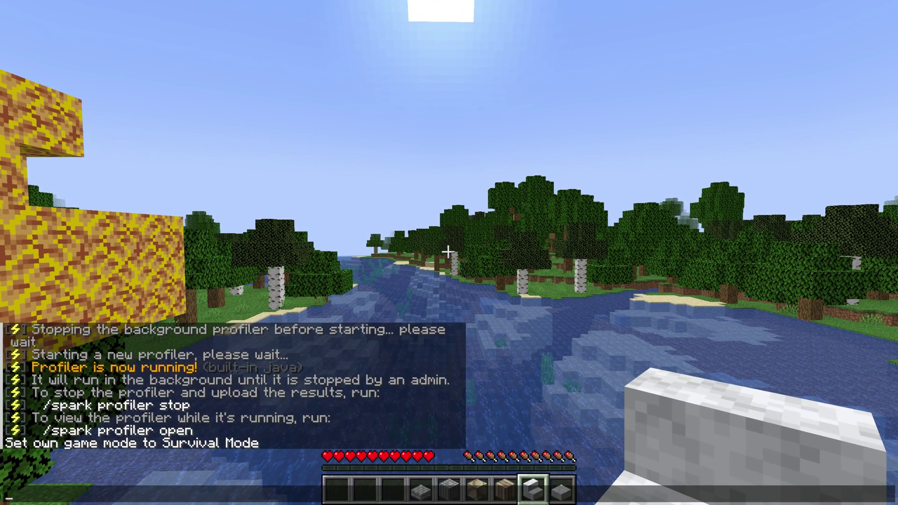
{"action": "key", "text": "Escape"}
Turn on the Armor HUD and the Potion HUD in the Inventory HUD mod settings and return to the game.
{"action": "key", "text": "i"}
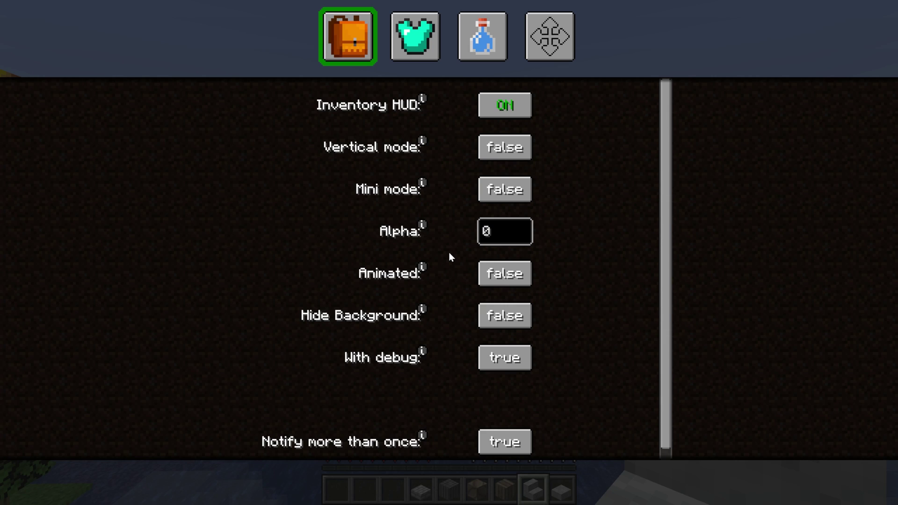
{"action": "left_click", "coordinate": [488, 103]}
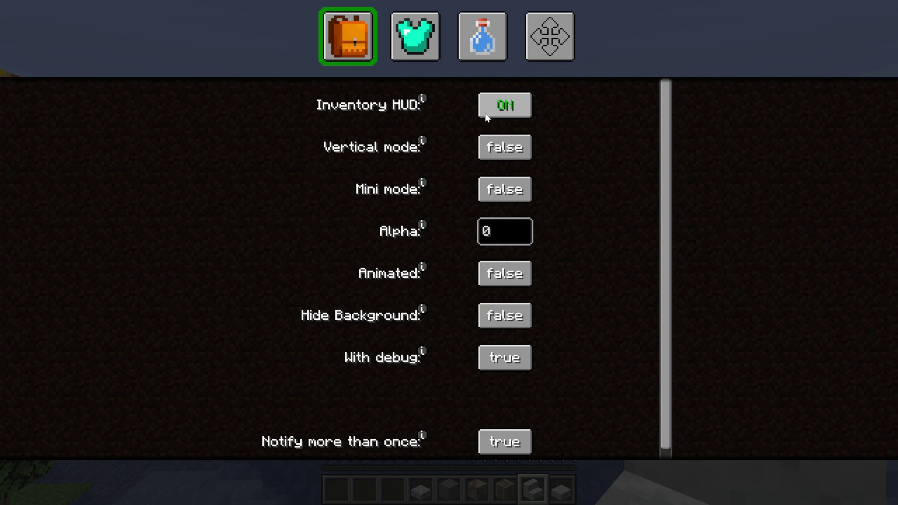
{"action": "left_click", "coordinate": [423, 33]}
{"action": "left_click", "coordinate": [487, 38]}
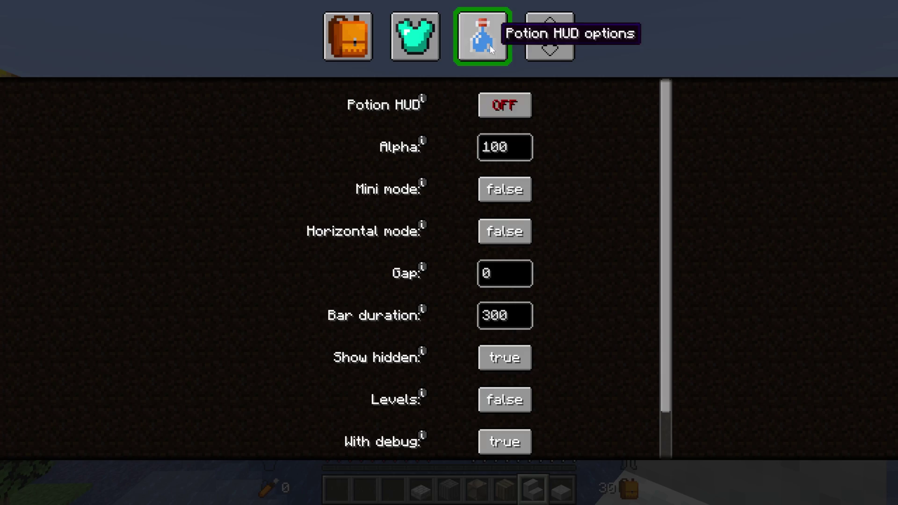
{"action": "left_click", "coordinate": [505, 106]}
{"action": "left_click", "coordinate": [348, 37]}
{"action": "scroll", "coordinate": [537, 140], "scroll_direction": "down", "scroll_amount": 1}
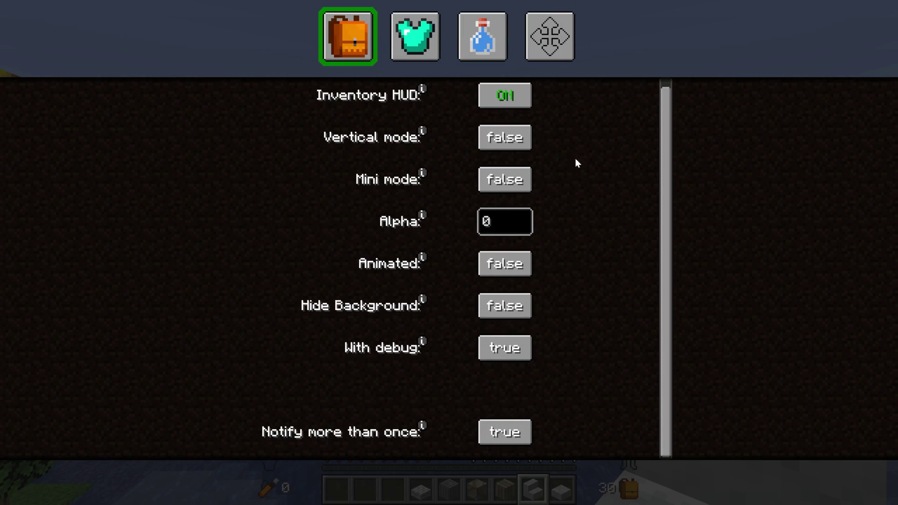
{"action": "key", "text": "Escape"}
{"action": "key", "text": "t"}
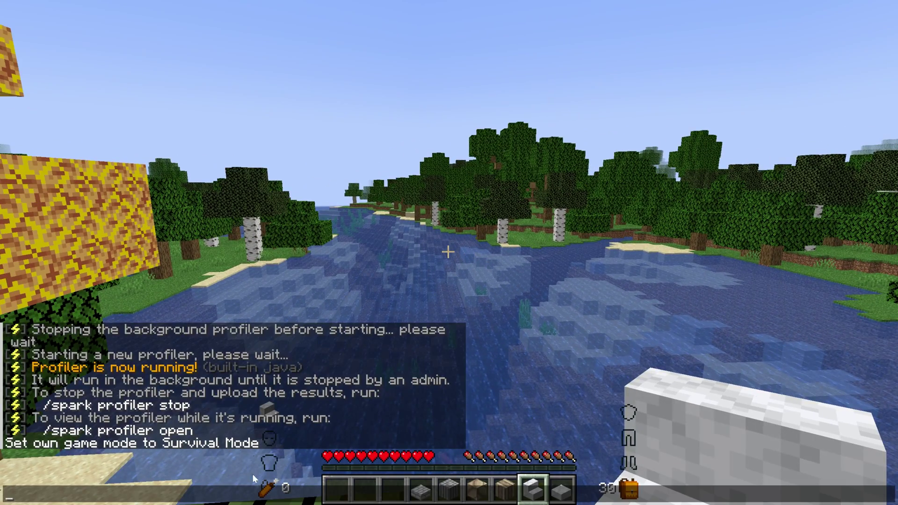
{"action": "key", "text": "Escape"}
Transfer the Small Marble Brick Slabs and both limestone block types from the hotbar into the main inventory slots.
{"action": "scroll", "coordinate": [449, 252], "scroll_direction": "down", "scroll_amount": 1}
{"action": "key", "text": "e"}
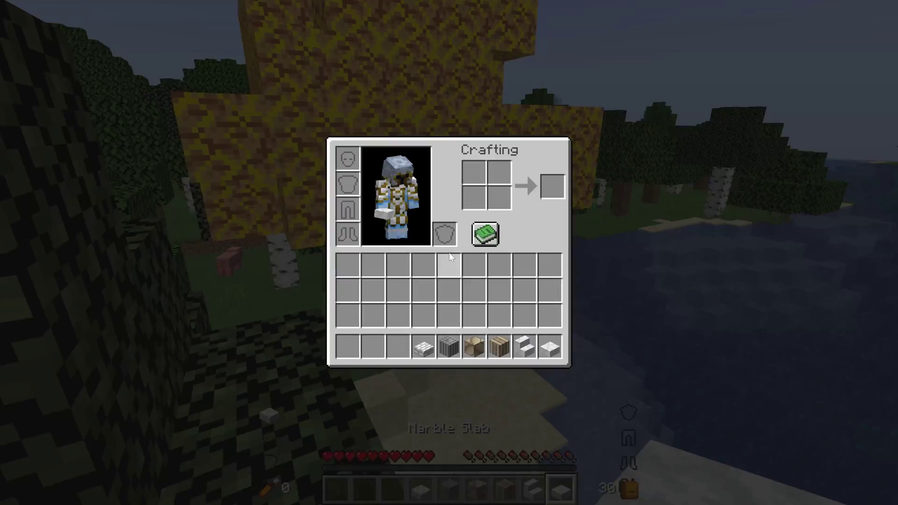
{"action": "left_click", "coordinate": [423, 347]}
{"action": "key", "text": "e"}
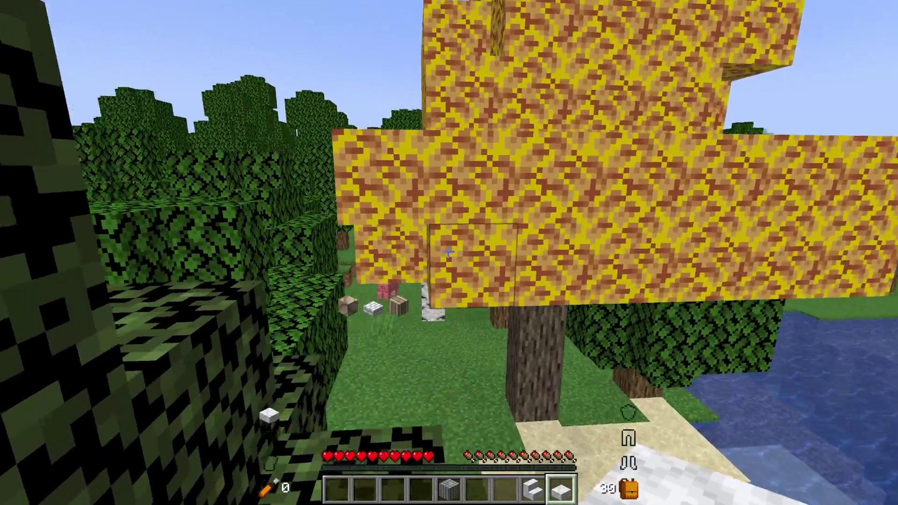
{"action": "key", "text": "w"}
{"action": "key", "text": "space"}
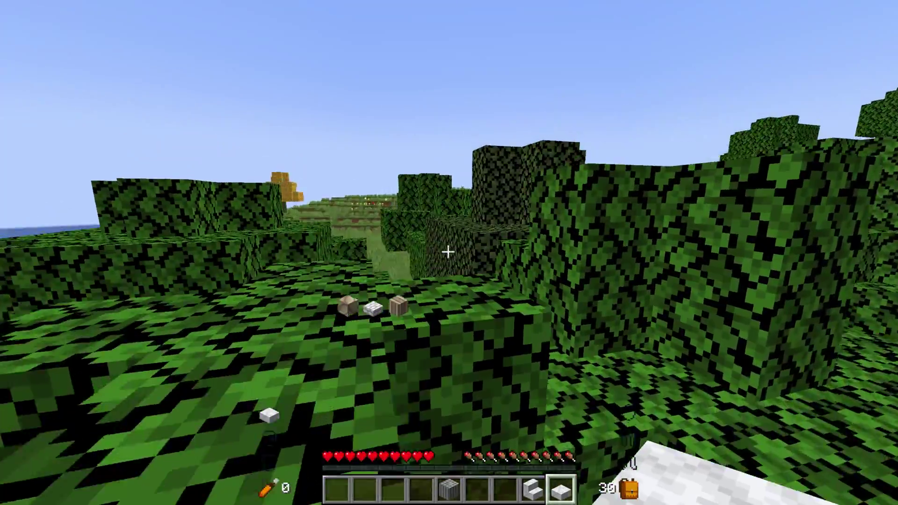
Reposition the Inventory HUD to the lower-left corner of the game display and the Potions HUD to the upper-left corner.
{"action": "key", "text": "i"}
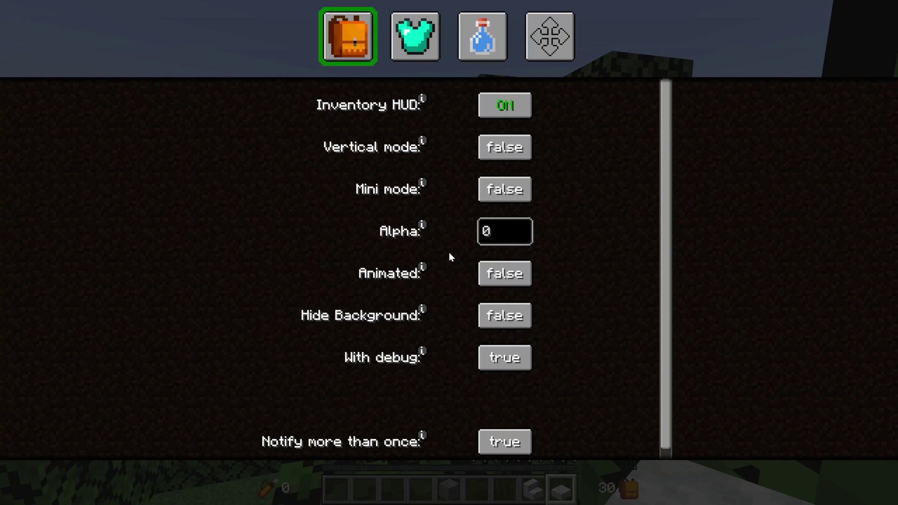
{"action": "scroll", "coordinate": [559, 145], "scroll_direction": "up", "scroll_amount": 1}
{"action": "left_click", "coordinate": [518, 105]}
{"action": "key", "text": "Escape"}
{"action": "left_click_drag", "start_coordinate": [418, 353], "coordinate": [73, 490]}
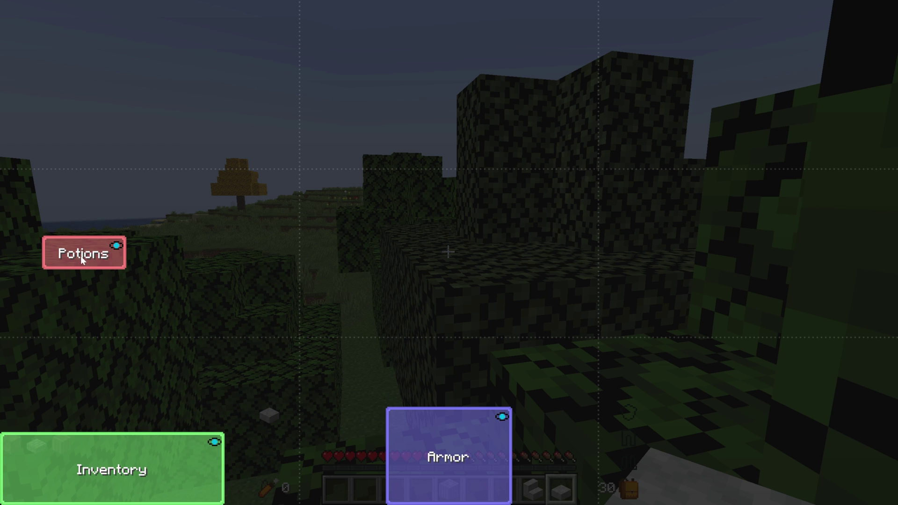
{"action": "left_click_drag", "start_coordinate": [81, 258], "coordinate": [31, 24]}
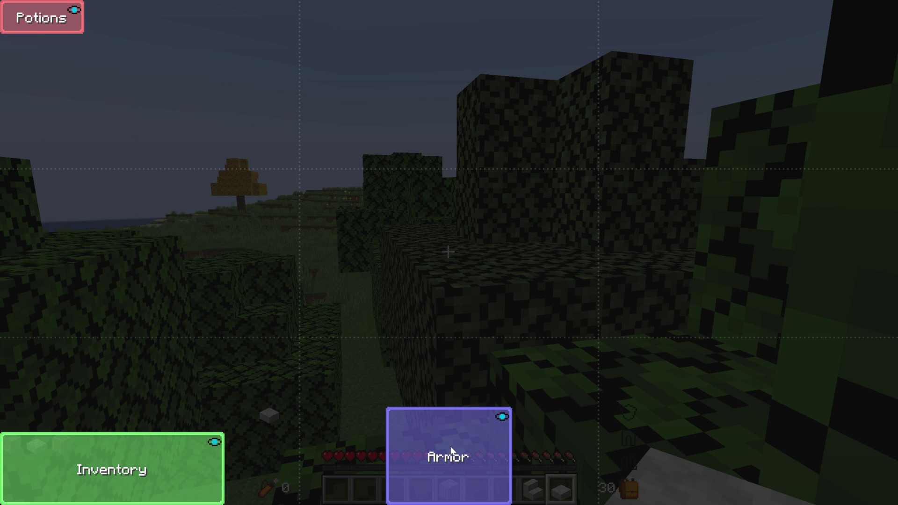
{"action": "key", "text": "Escape"}
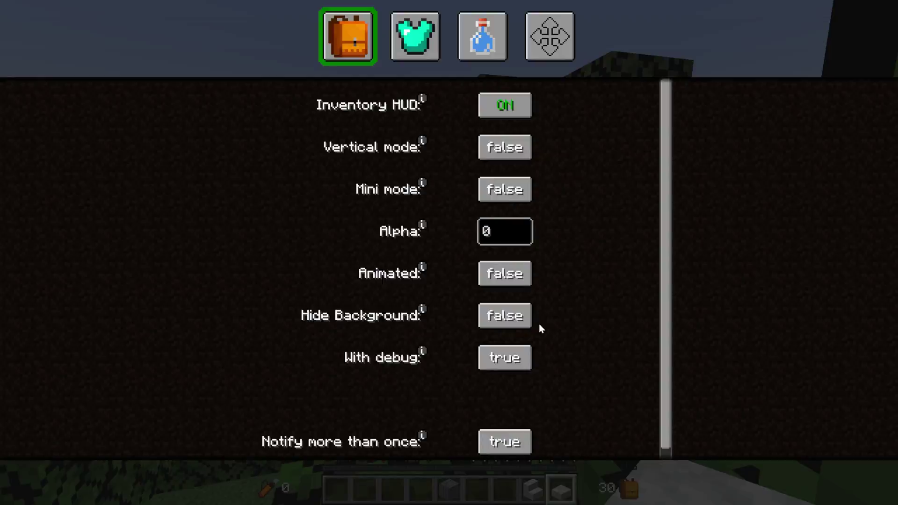
{"action": "key", "text": "Escape"}
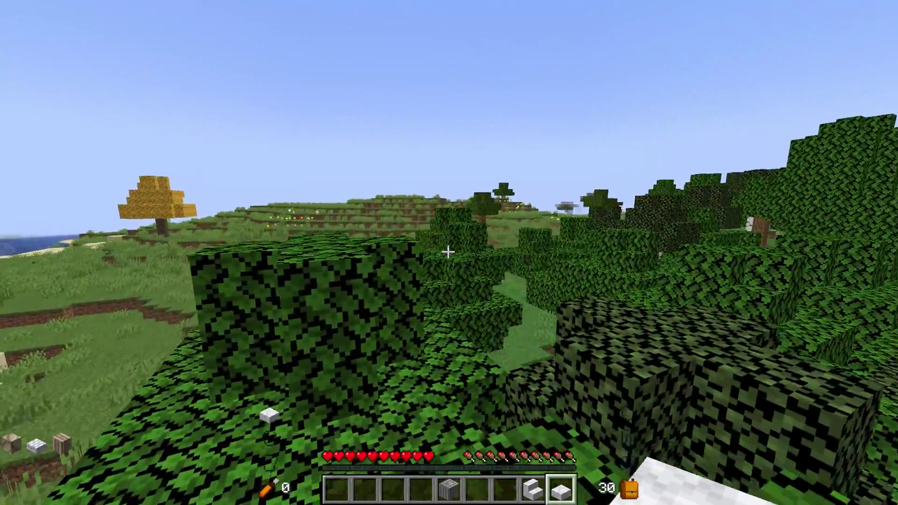
Run the command /spark profiler stop to end profiling and upload the results.
{"action": "key", "text": "slash"}
{"action": "type", "text": "spark "}
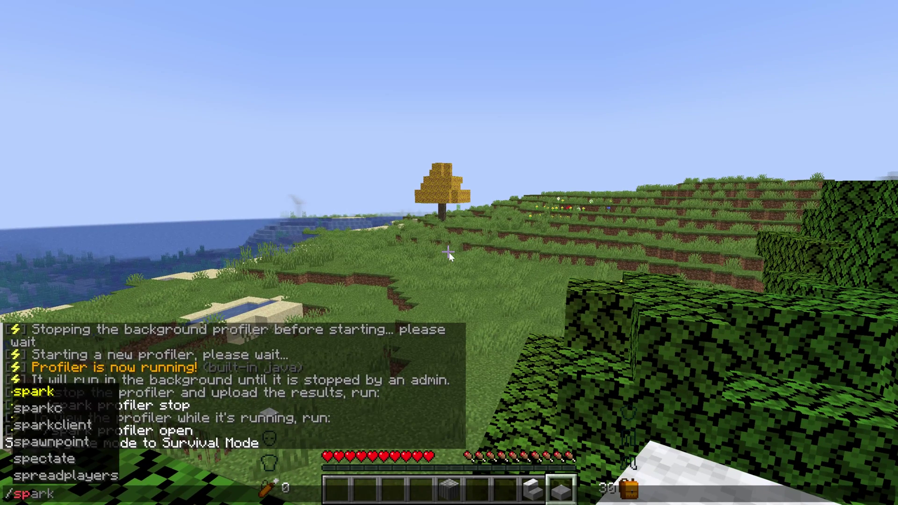
{"action": "type", "text": "p"}
{"action": "key", "text": "Tab"}
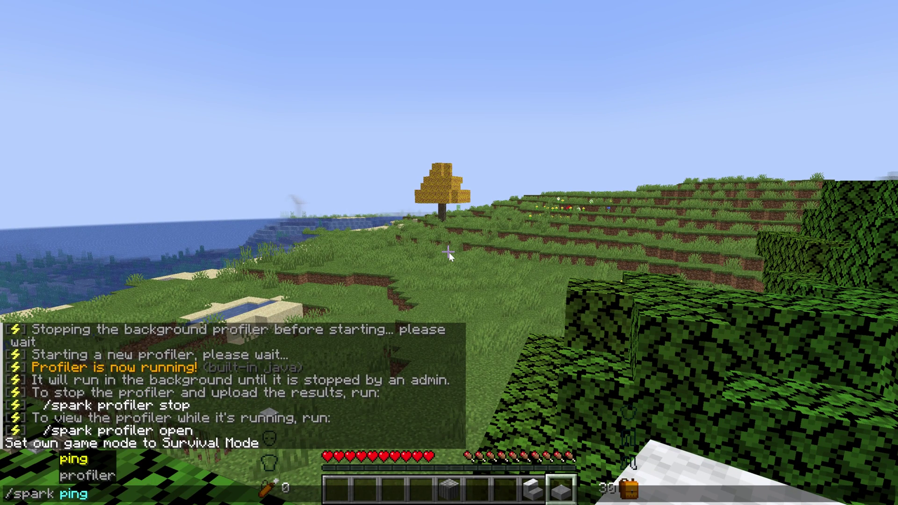
{"action": "type", "text": "stop"}
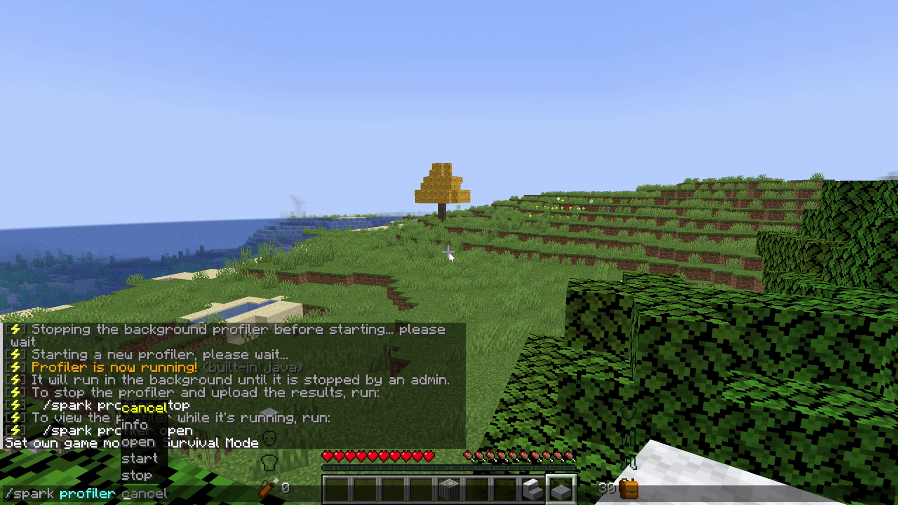
{"action": "key", "text": "Return"}
Open the uploaded profiler results link from the game chat in the web browser.
{"action": "key", "text": "t"}
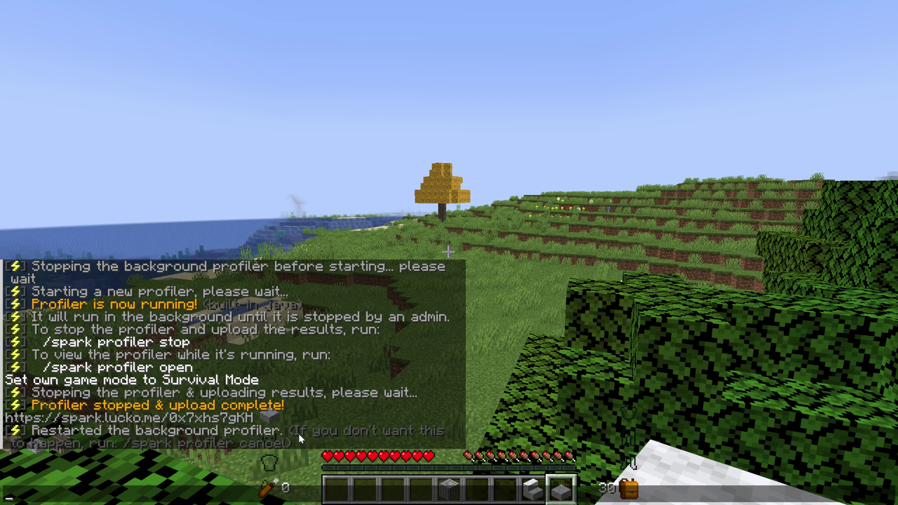
{"action": "left_click", "coordinate": [241, 419]}
{"action": "left_click", "coordinate": [472, 238]}
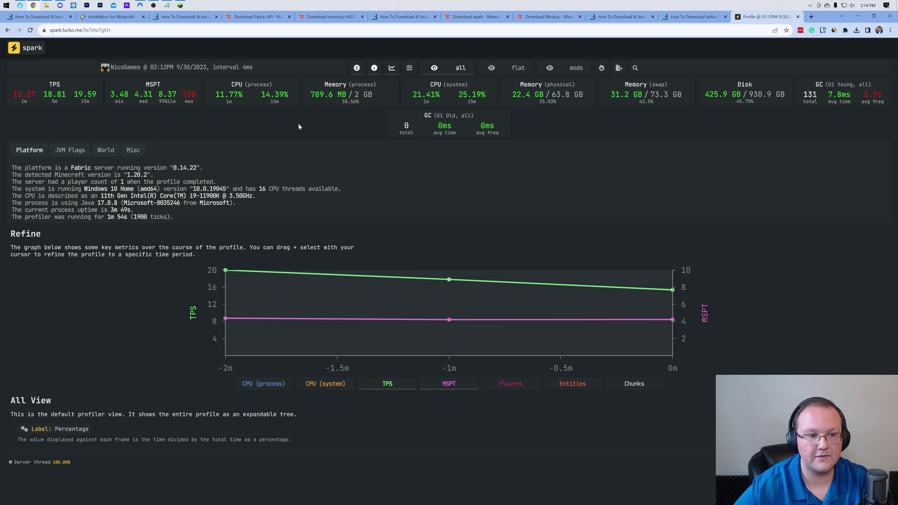
Expand the Server thread tree in the spark report and examine its nested calls and percentages.
{"action": "left_click", "coordinate": [215, 462]}
{"action": "scroll", "coordinate": [218, 448], "scroll_direction": "down", "scroll_amount": 1}
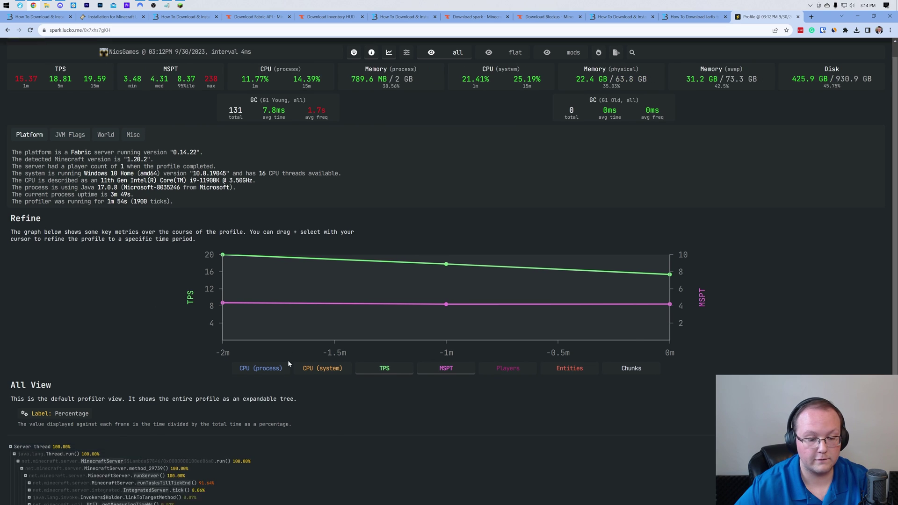
{"action": "left_click", "coordinate": [218, 441]}
{"action": "scroll", "coordinate": [337, 363], "scroll_direction": "down", "scroll_amount": 1}
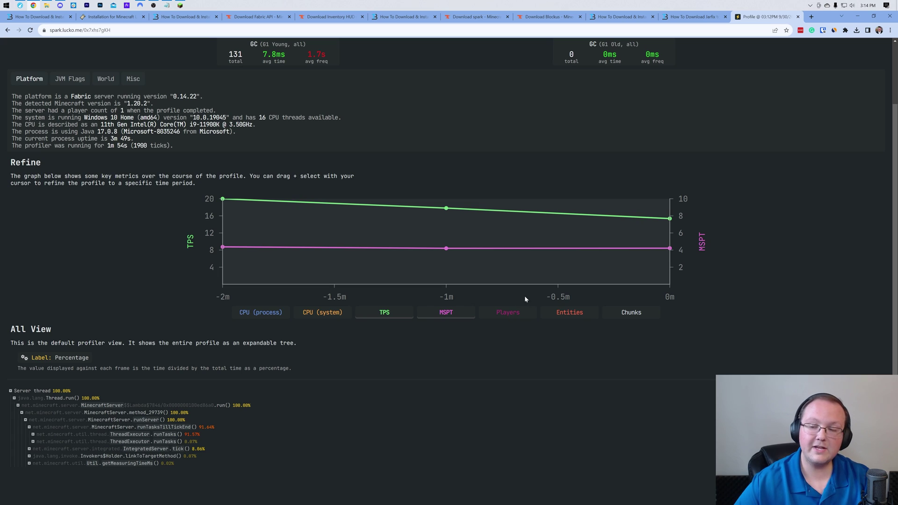